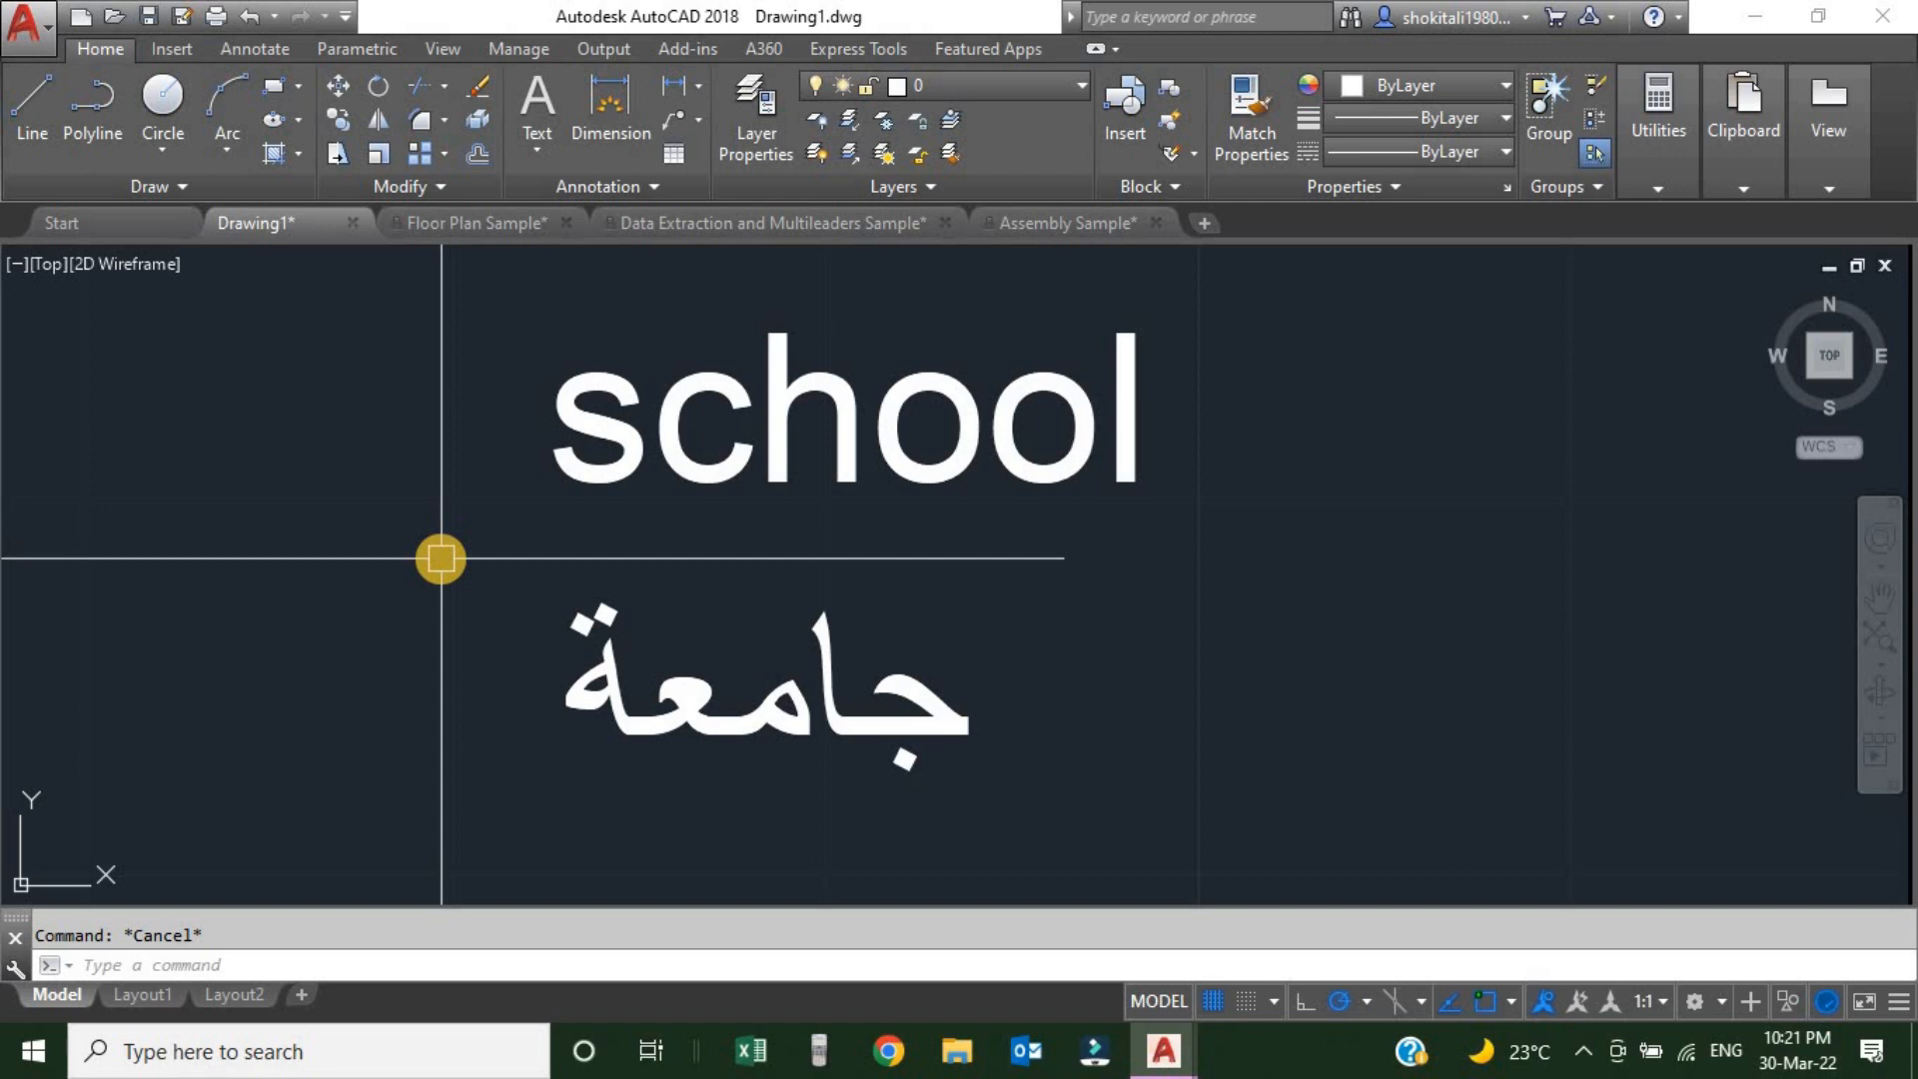
- Translate the text "school" from English to Arabic with the TextTrans add-in
middle_click_drag(630, 549, 664, 558)
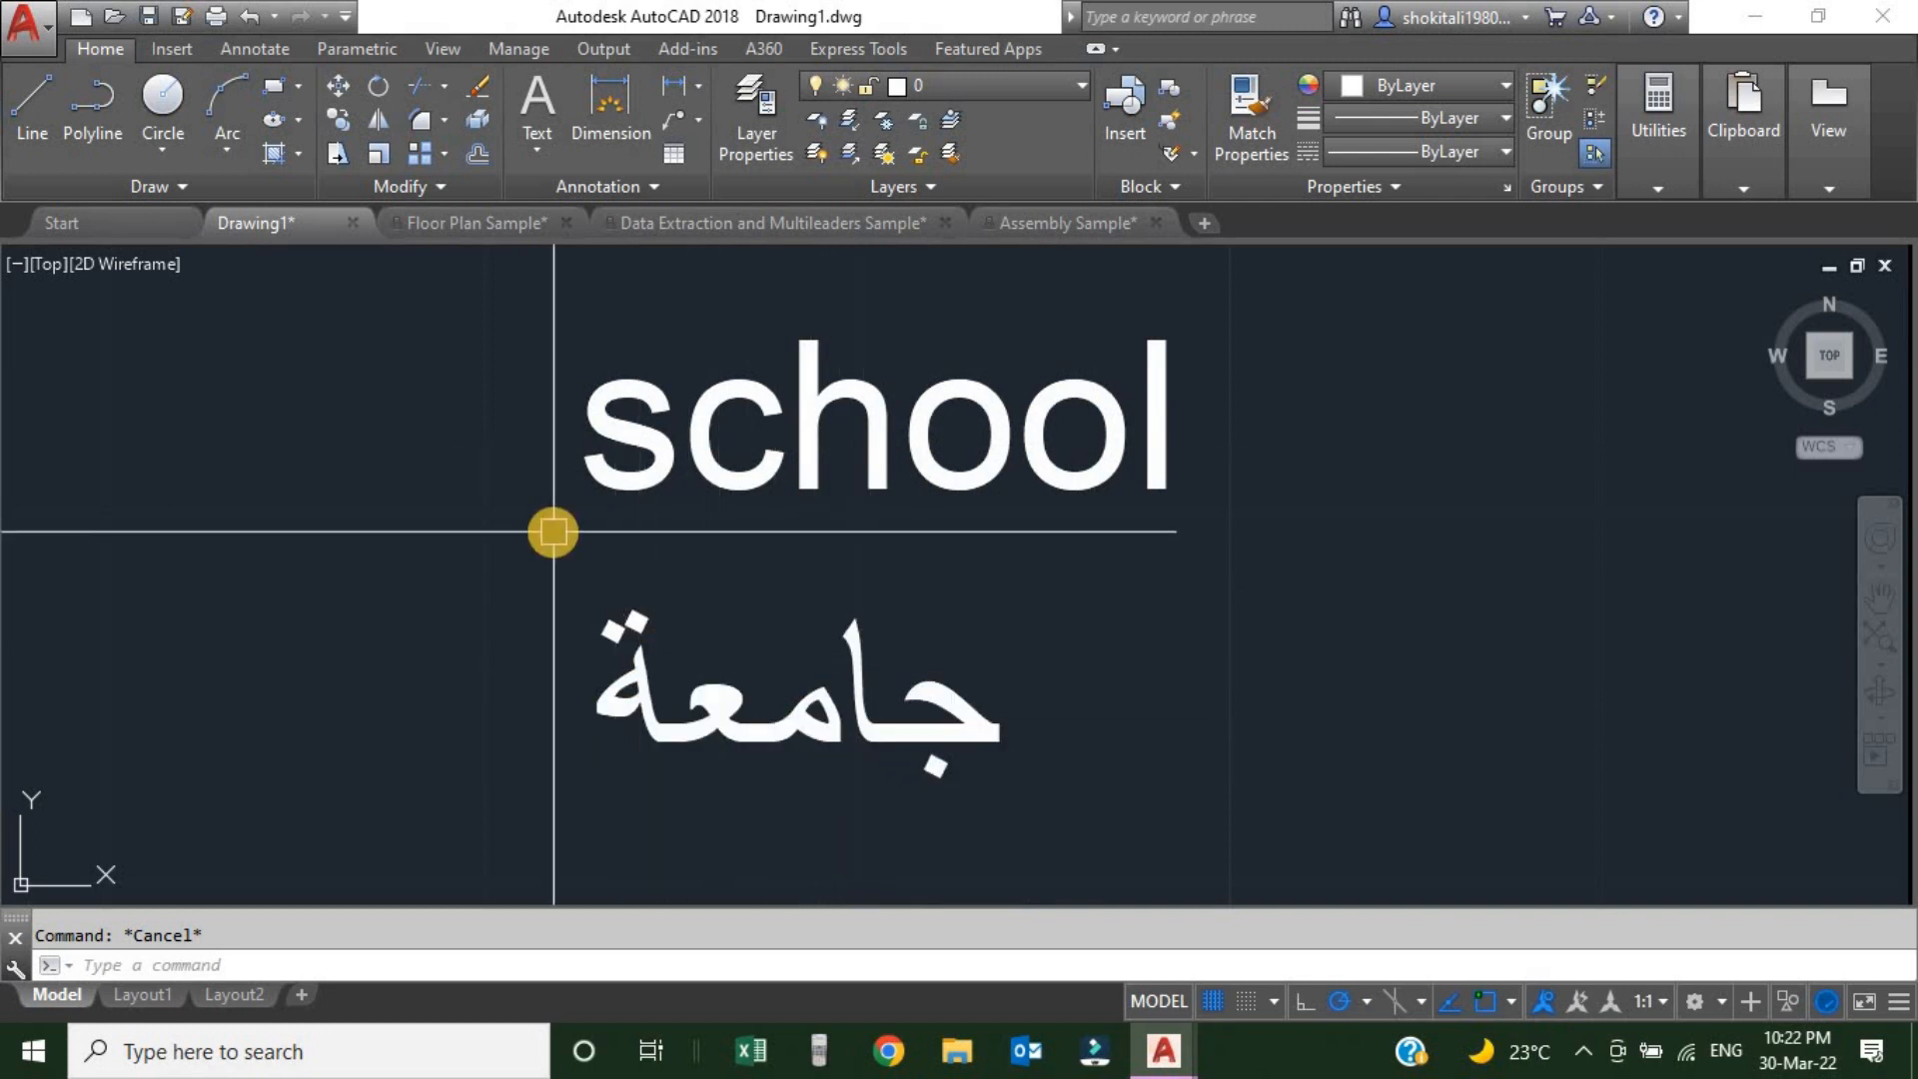
left_click(685, 48)
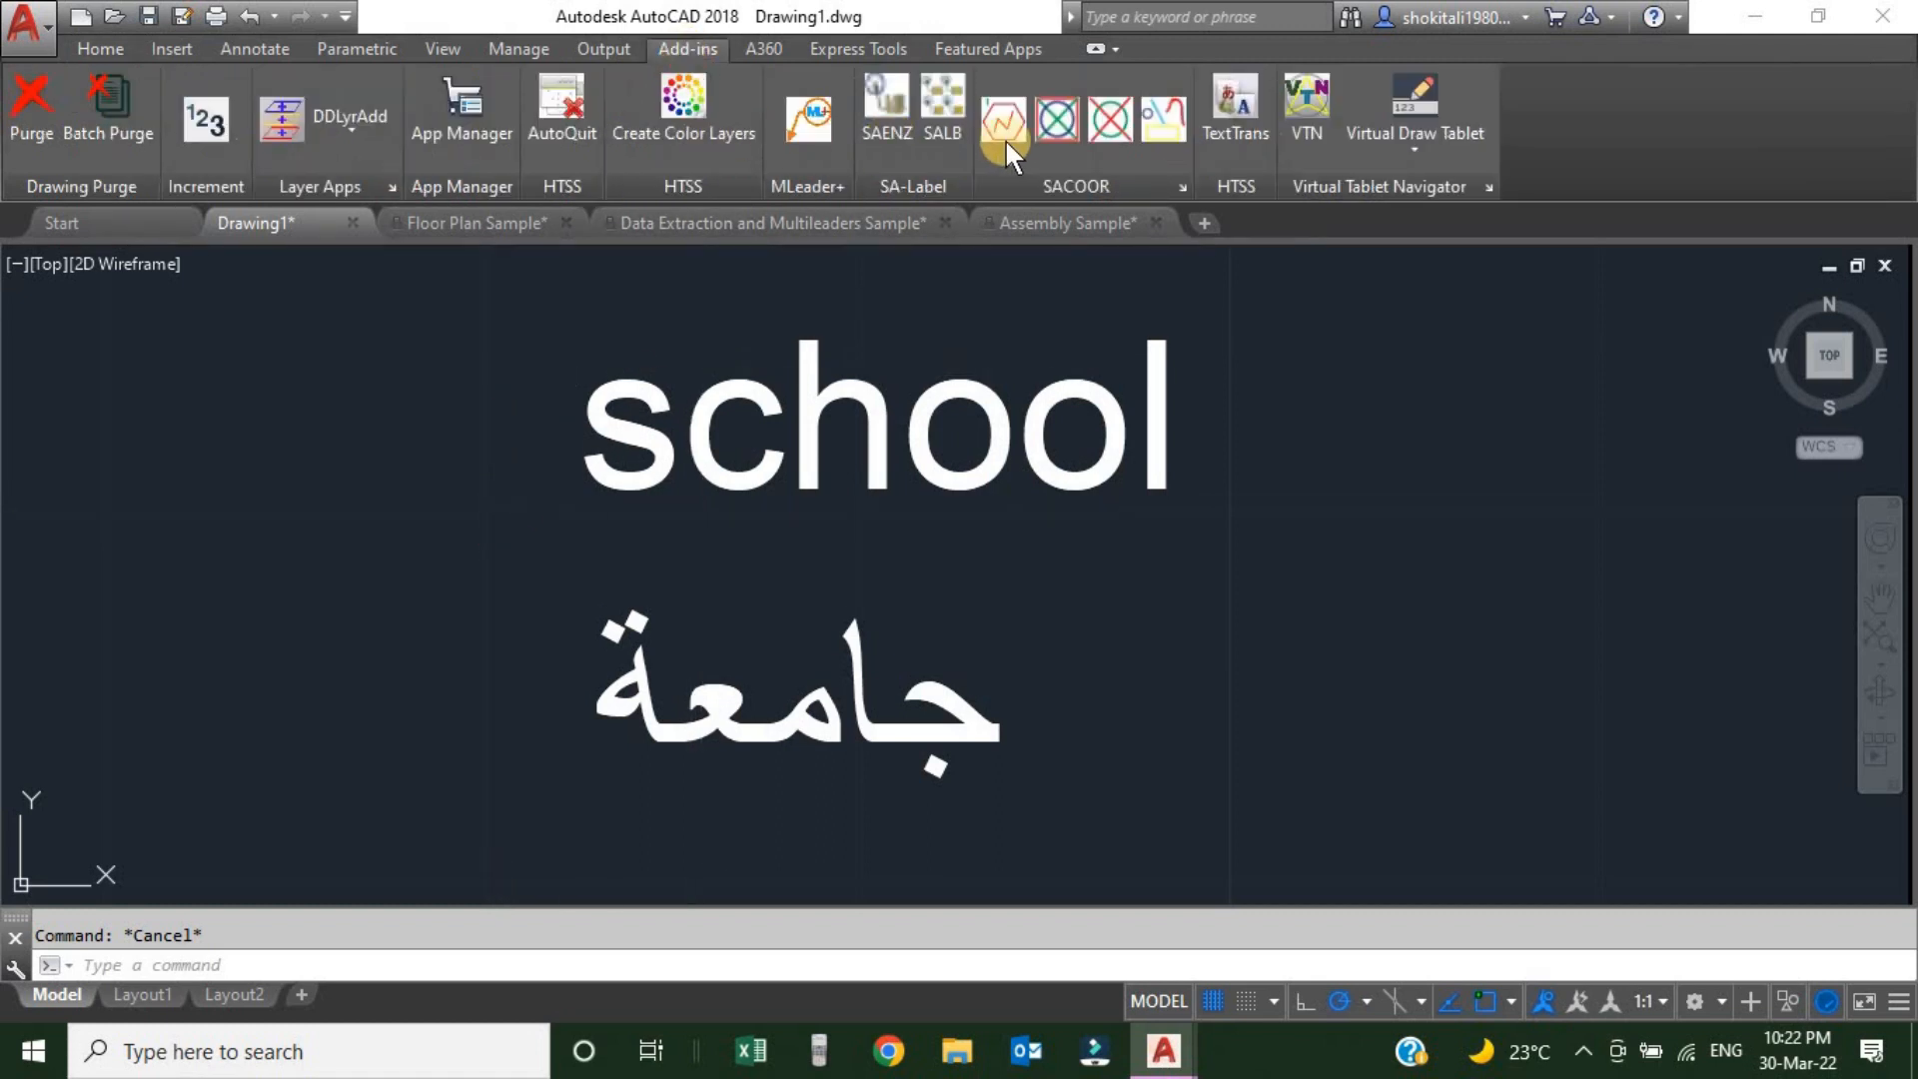
left_click(1226, 118)
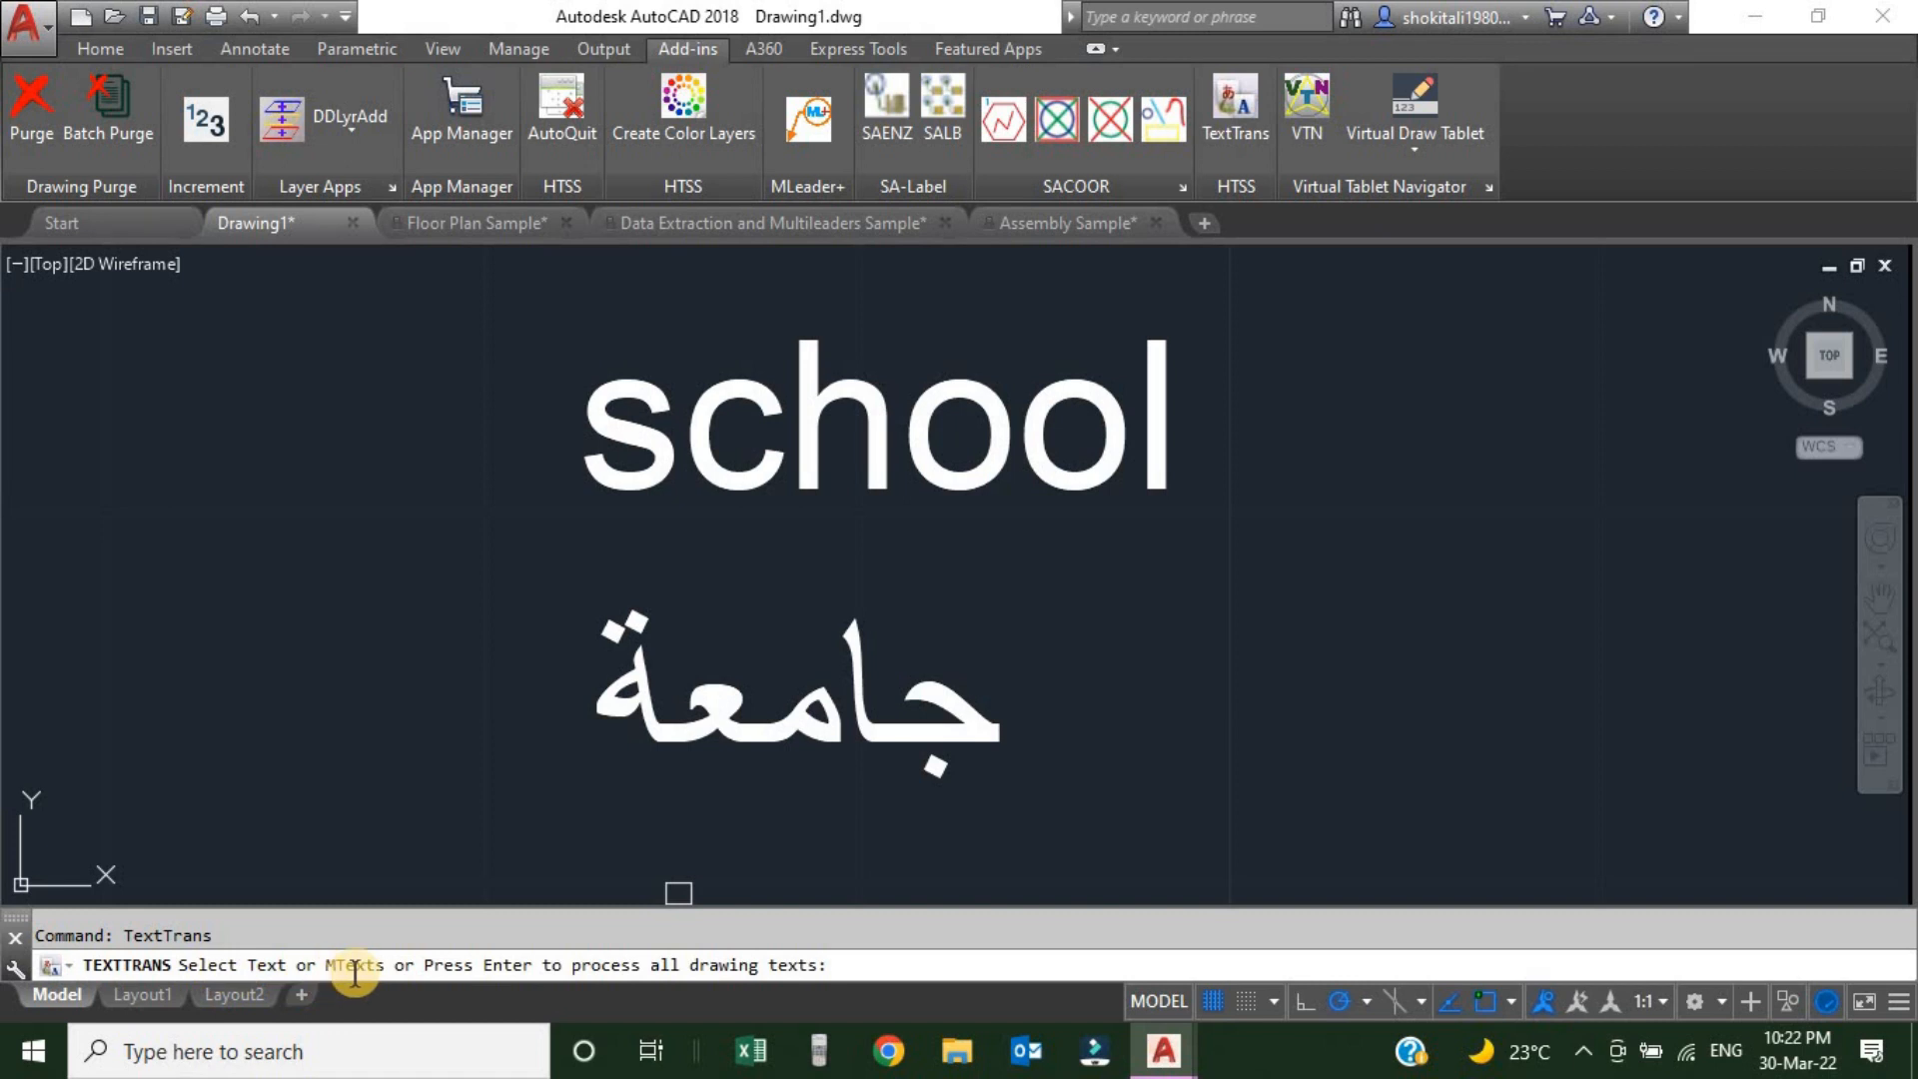
left_click(929, 471)
key("Return")
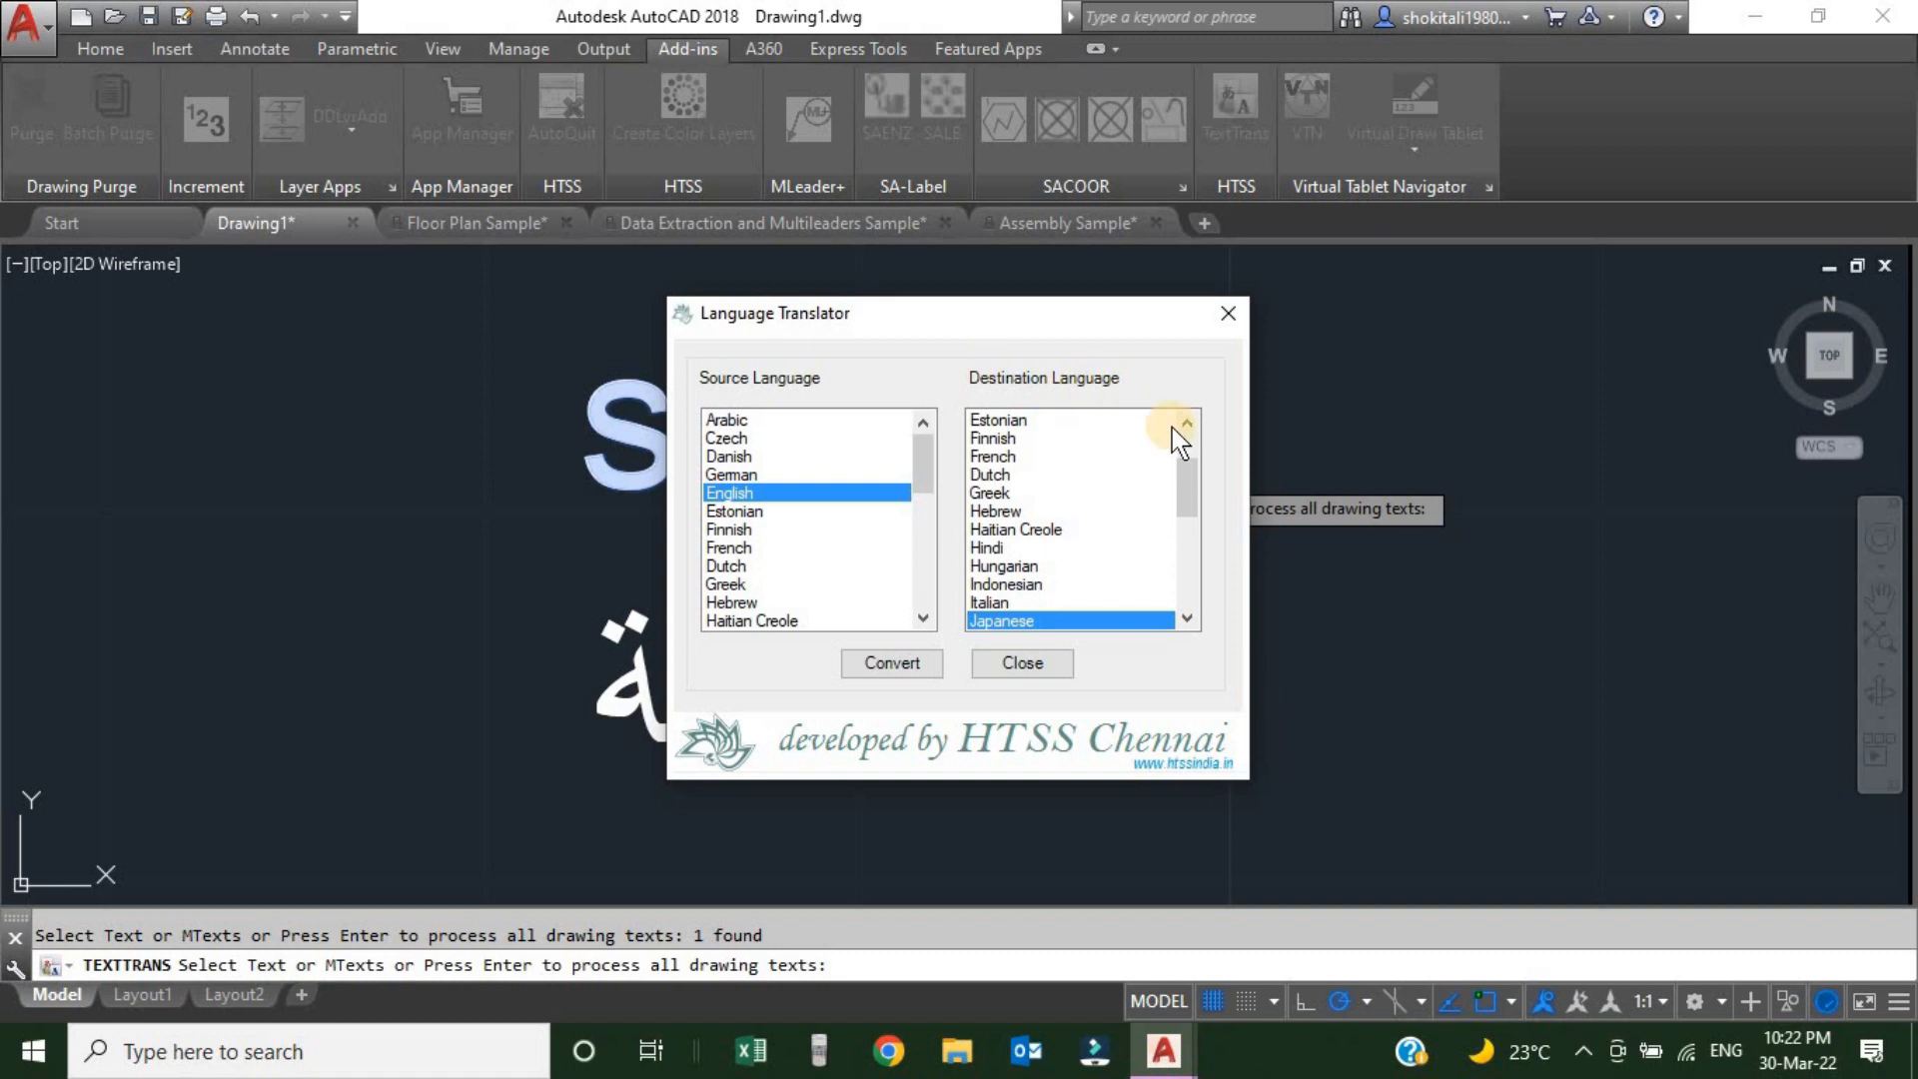
left_click(1192, 492)
left_click_drag(1192, 493, 1186, 437)
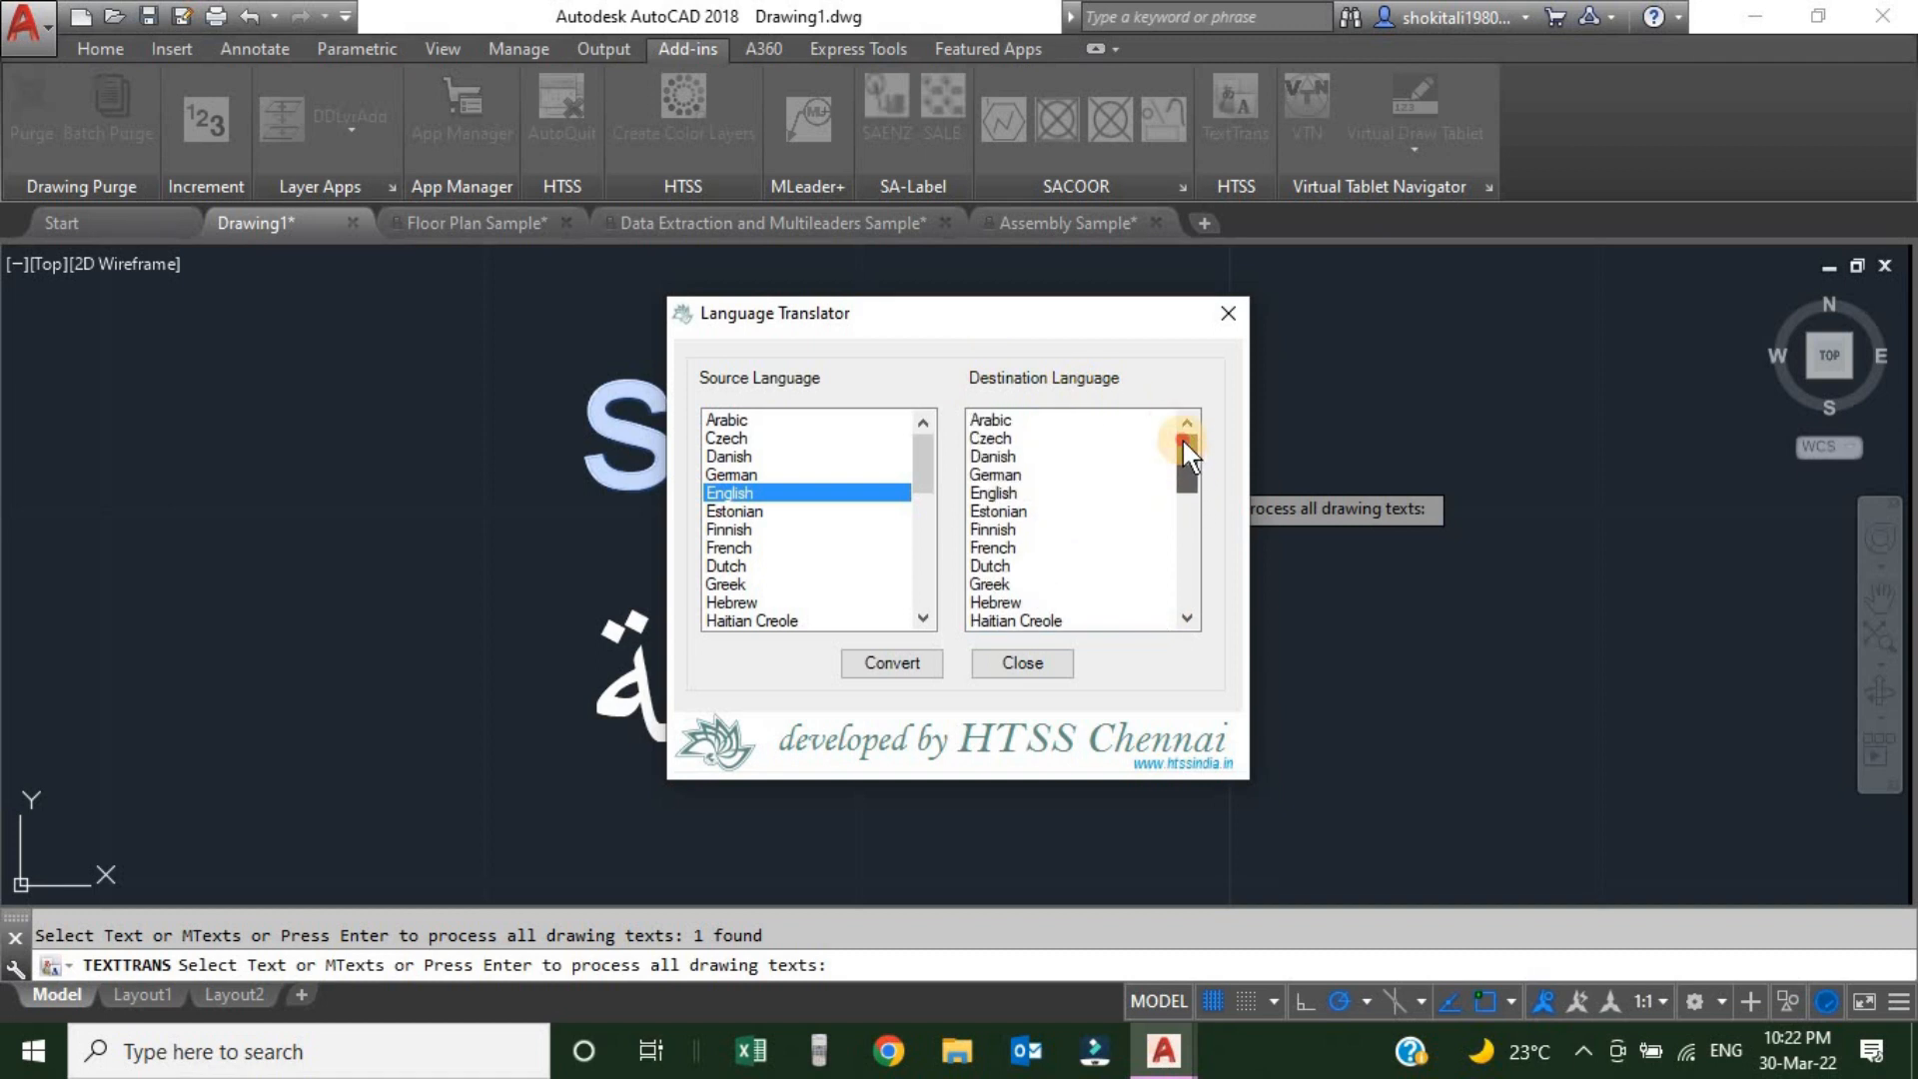
left_click(987, 420)
left_click(887, 663)
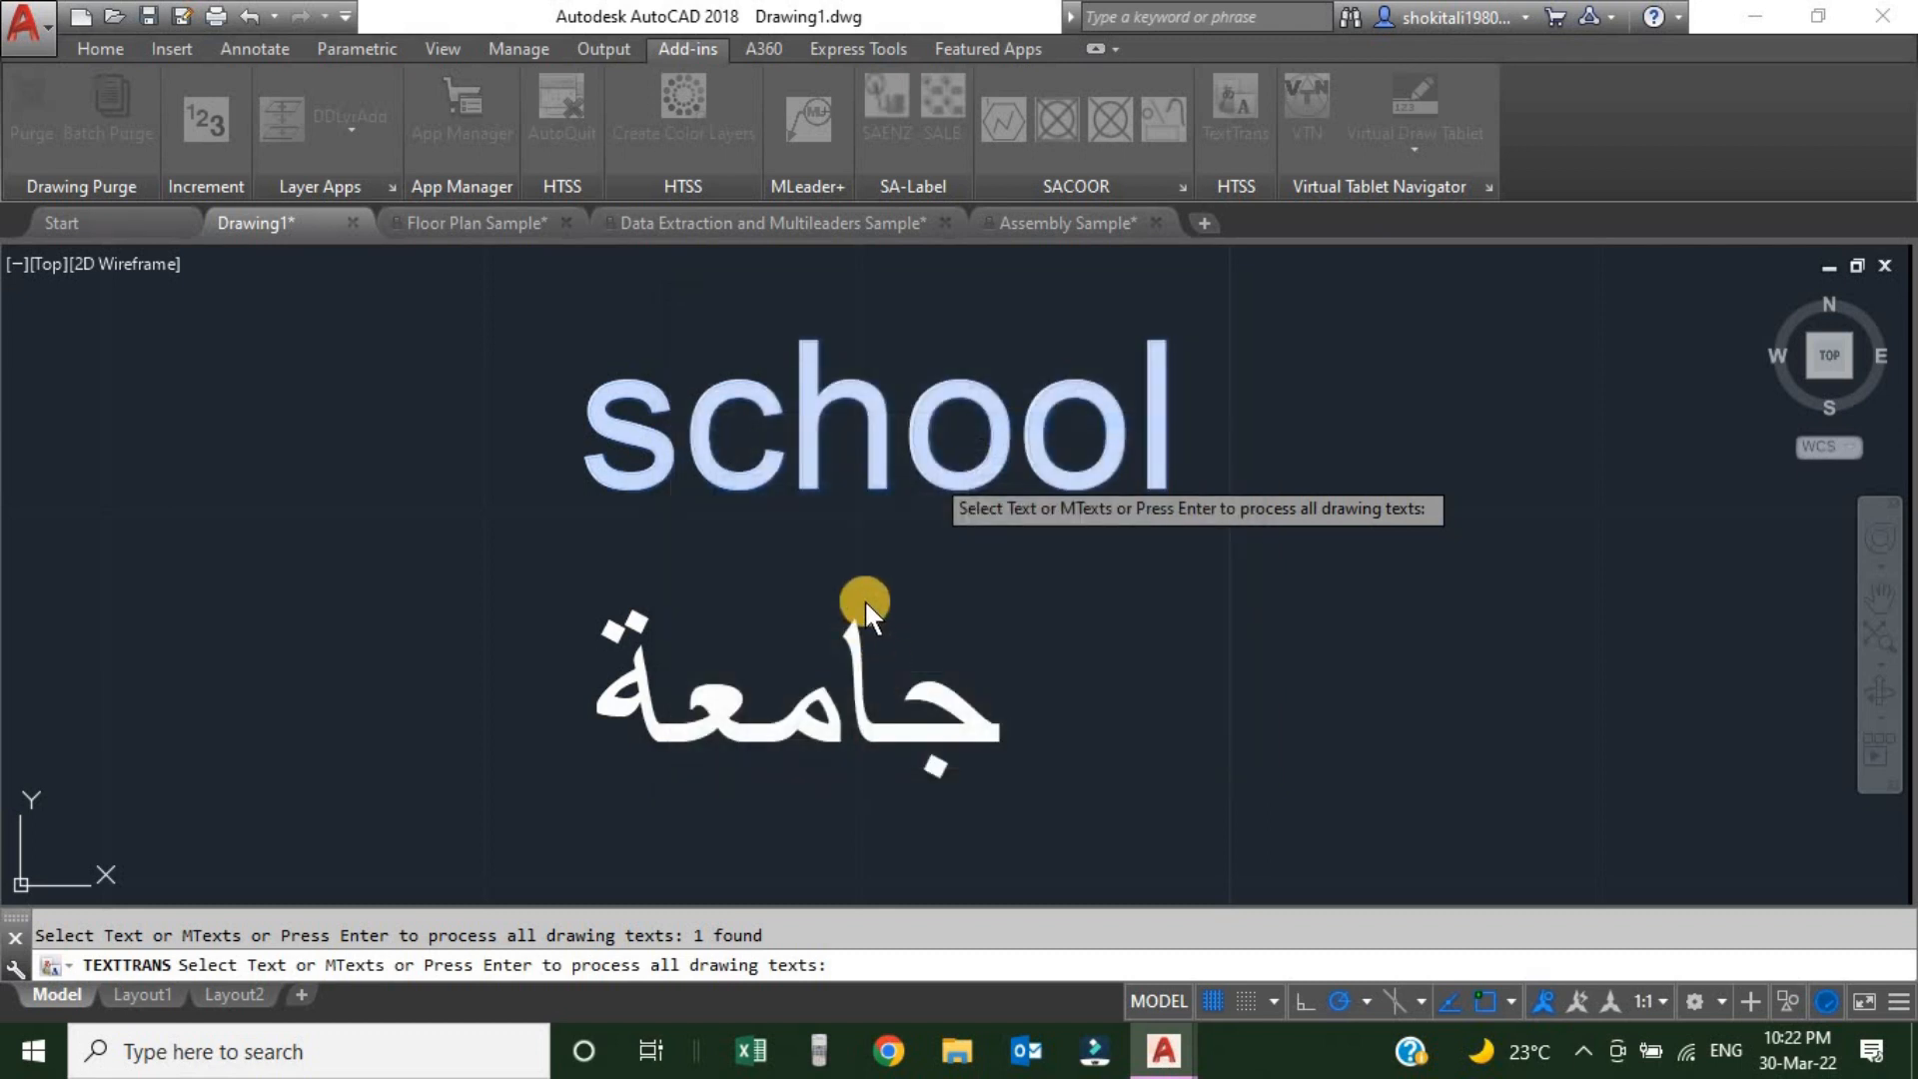
- Translate the lower text "جامعة" from Arabic to English with the TextTrans add-in
middle_click_drag(696, 444, 739, 454)
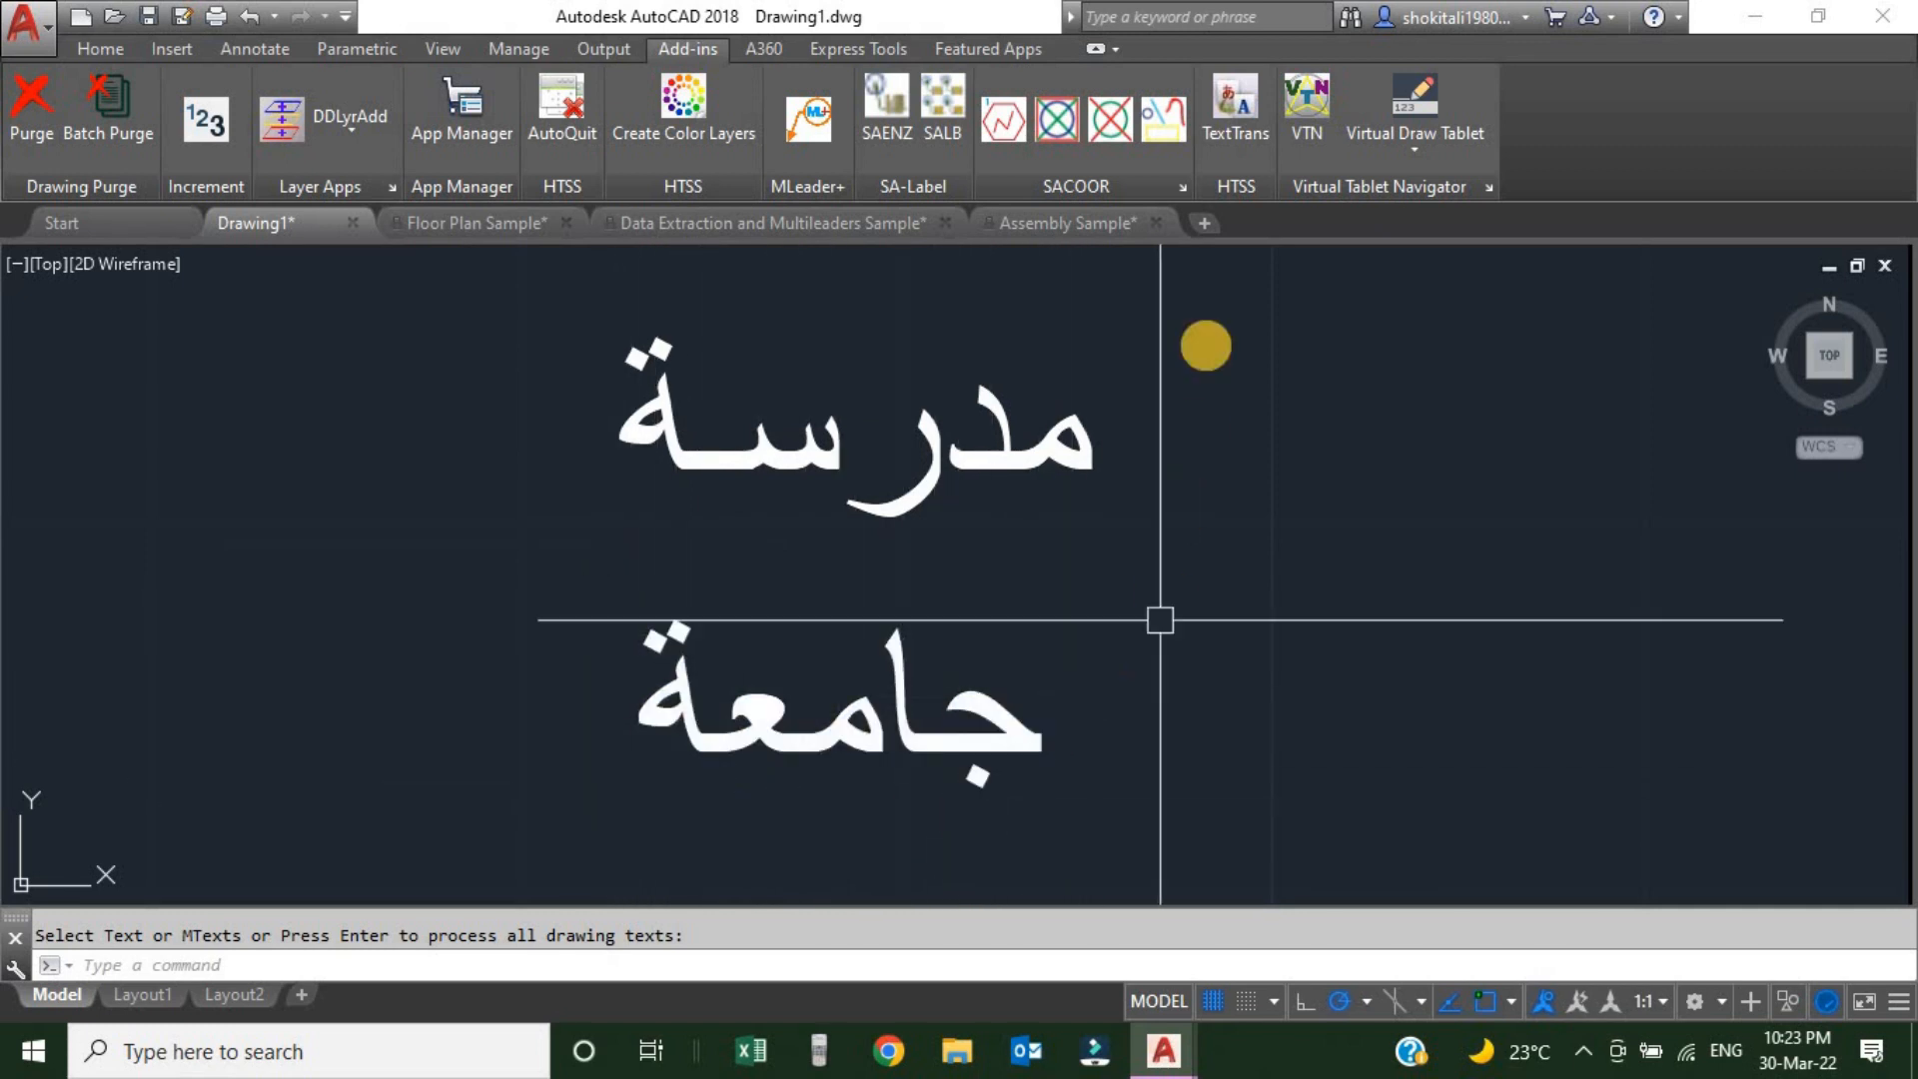
left_click(1233, 99)
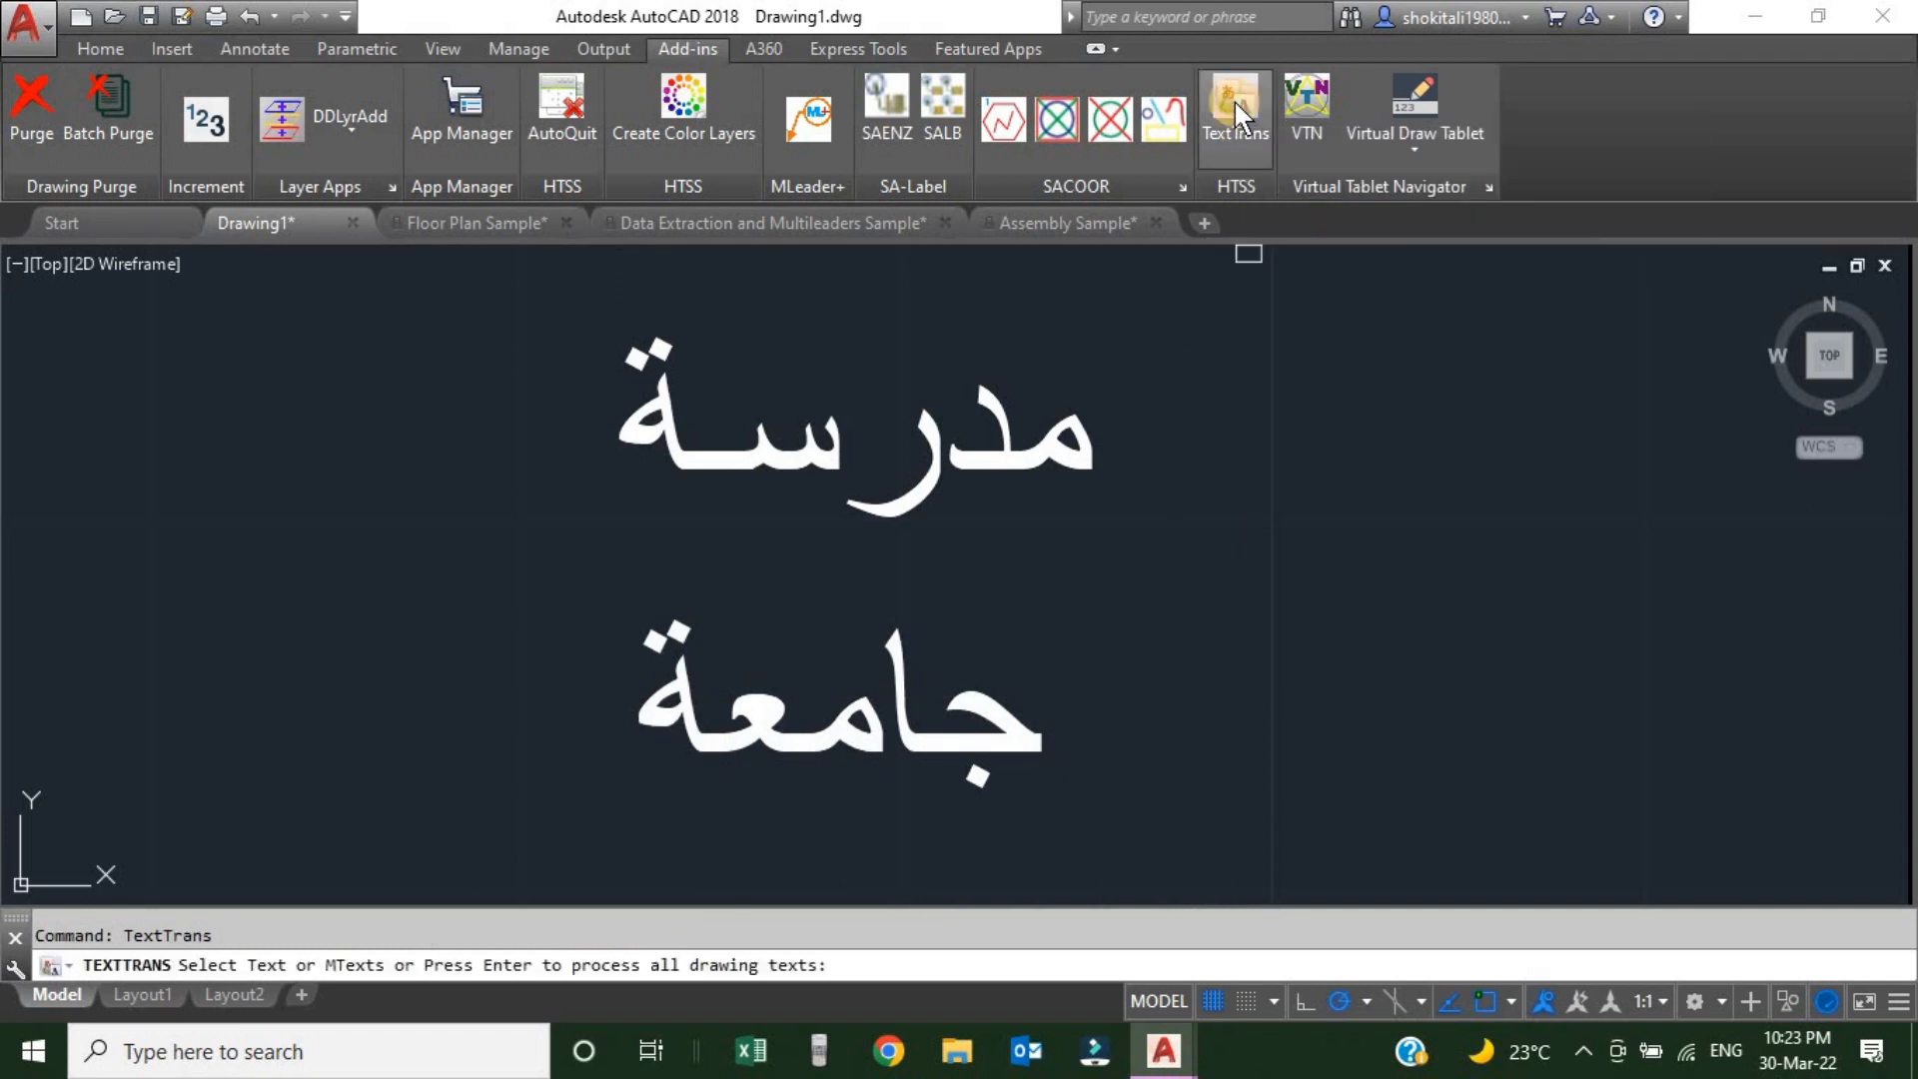
left_click(847, 726)
key("Return")
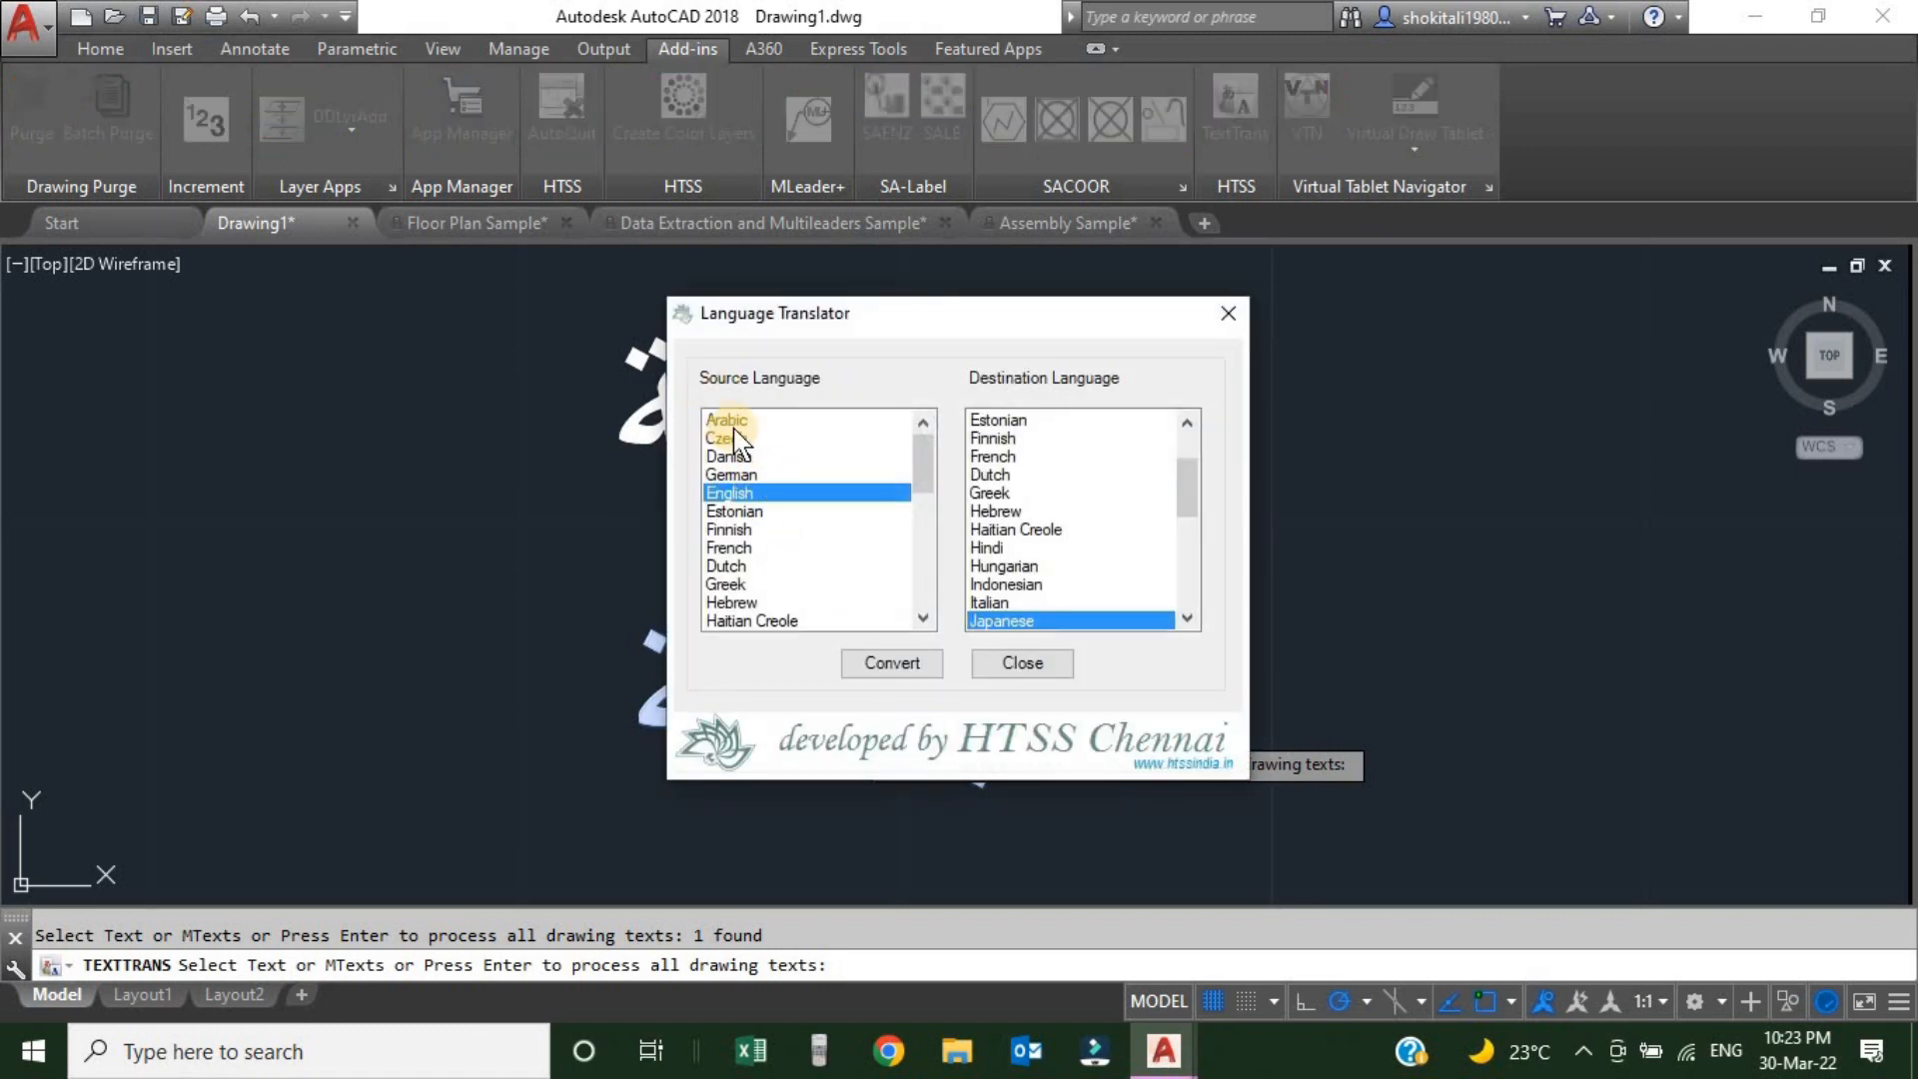
left_click(740, 420)
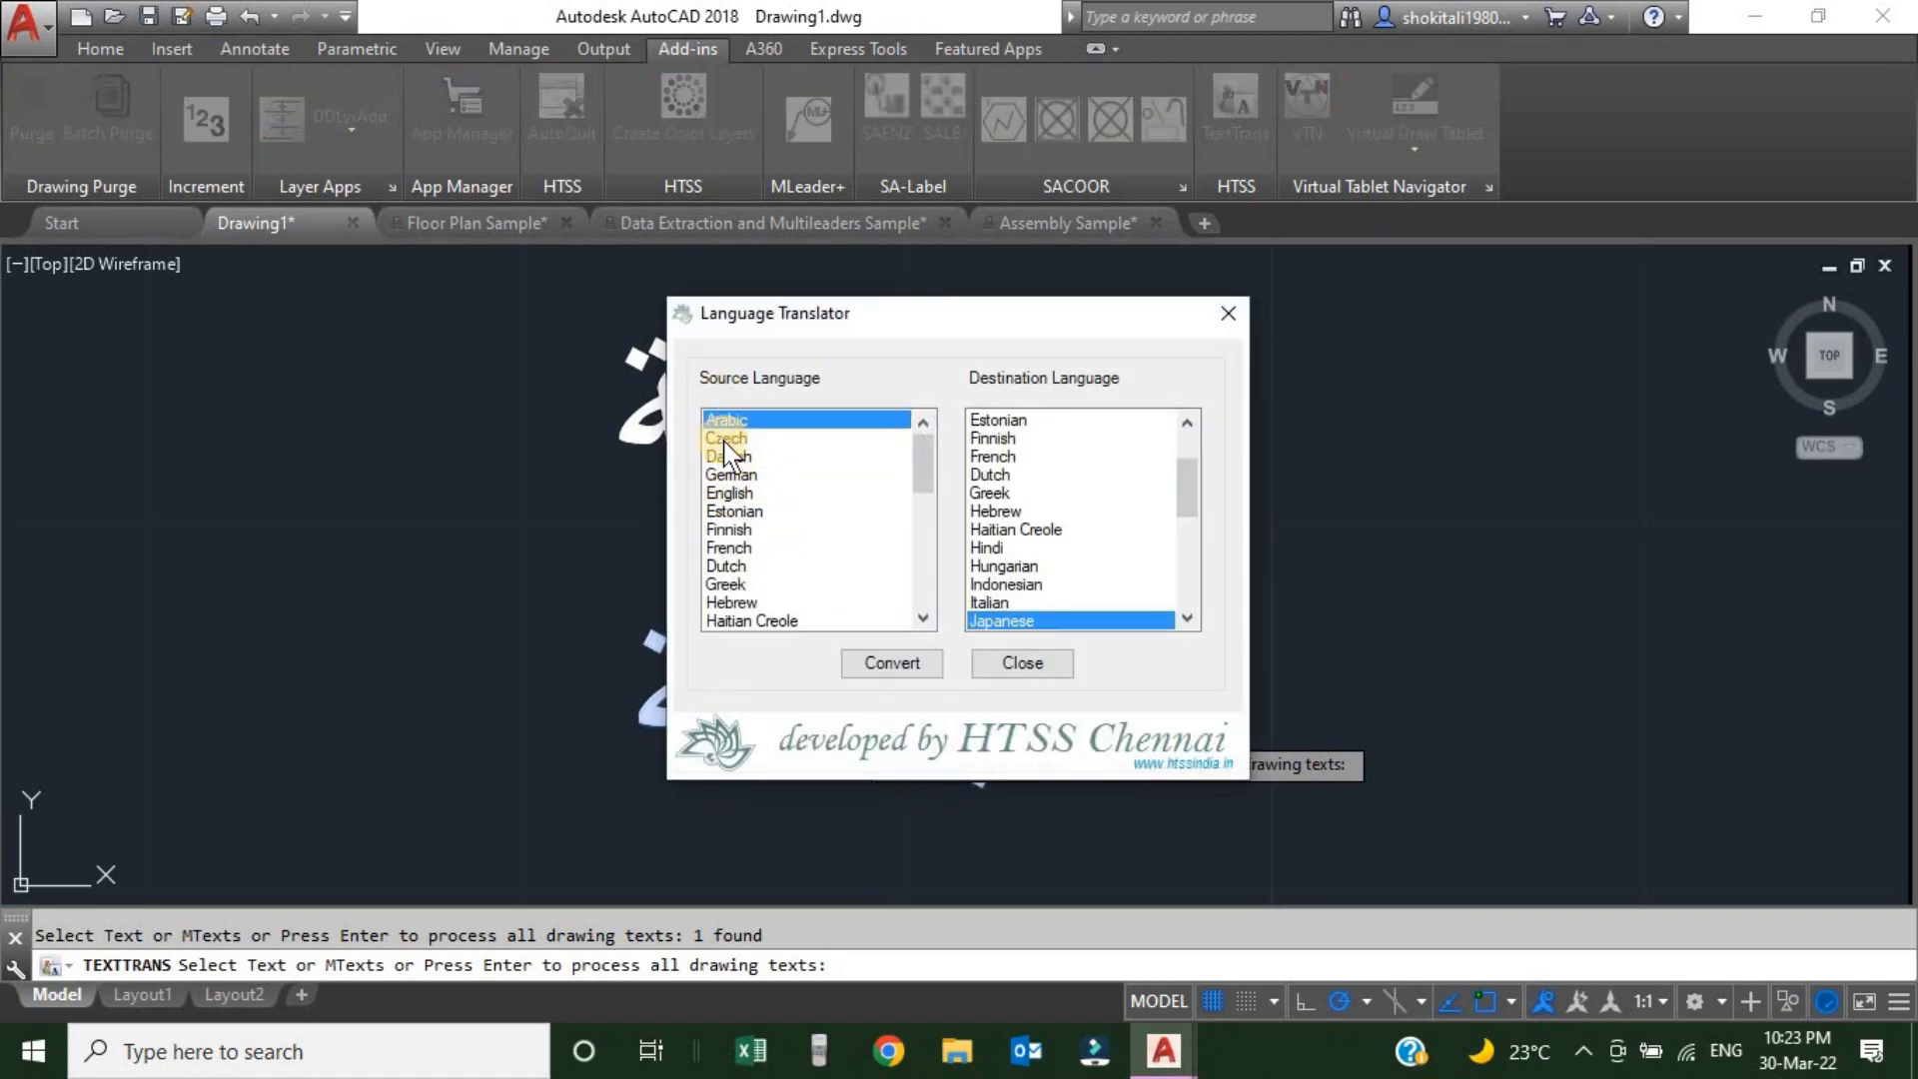
scroll(1074, 469, "up", 2)
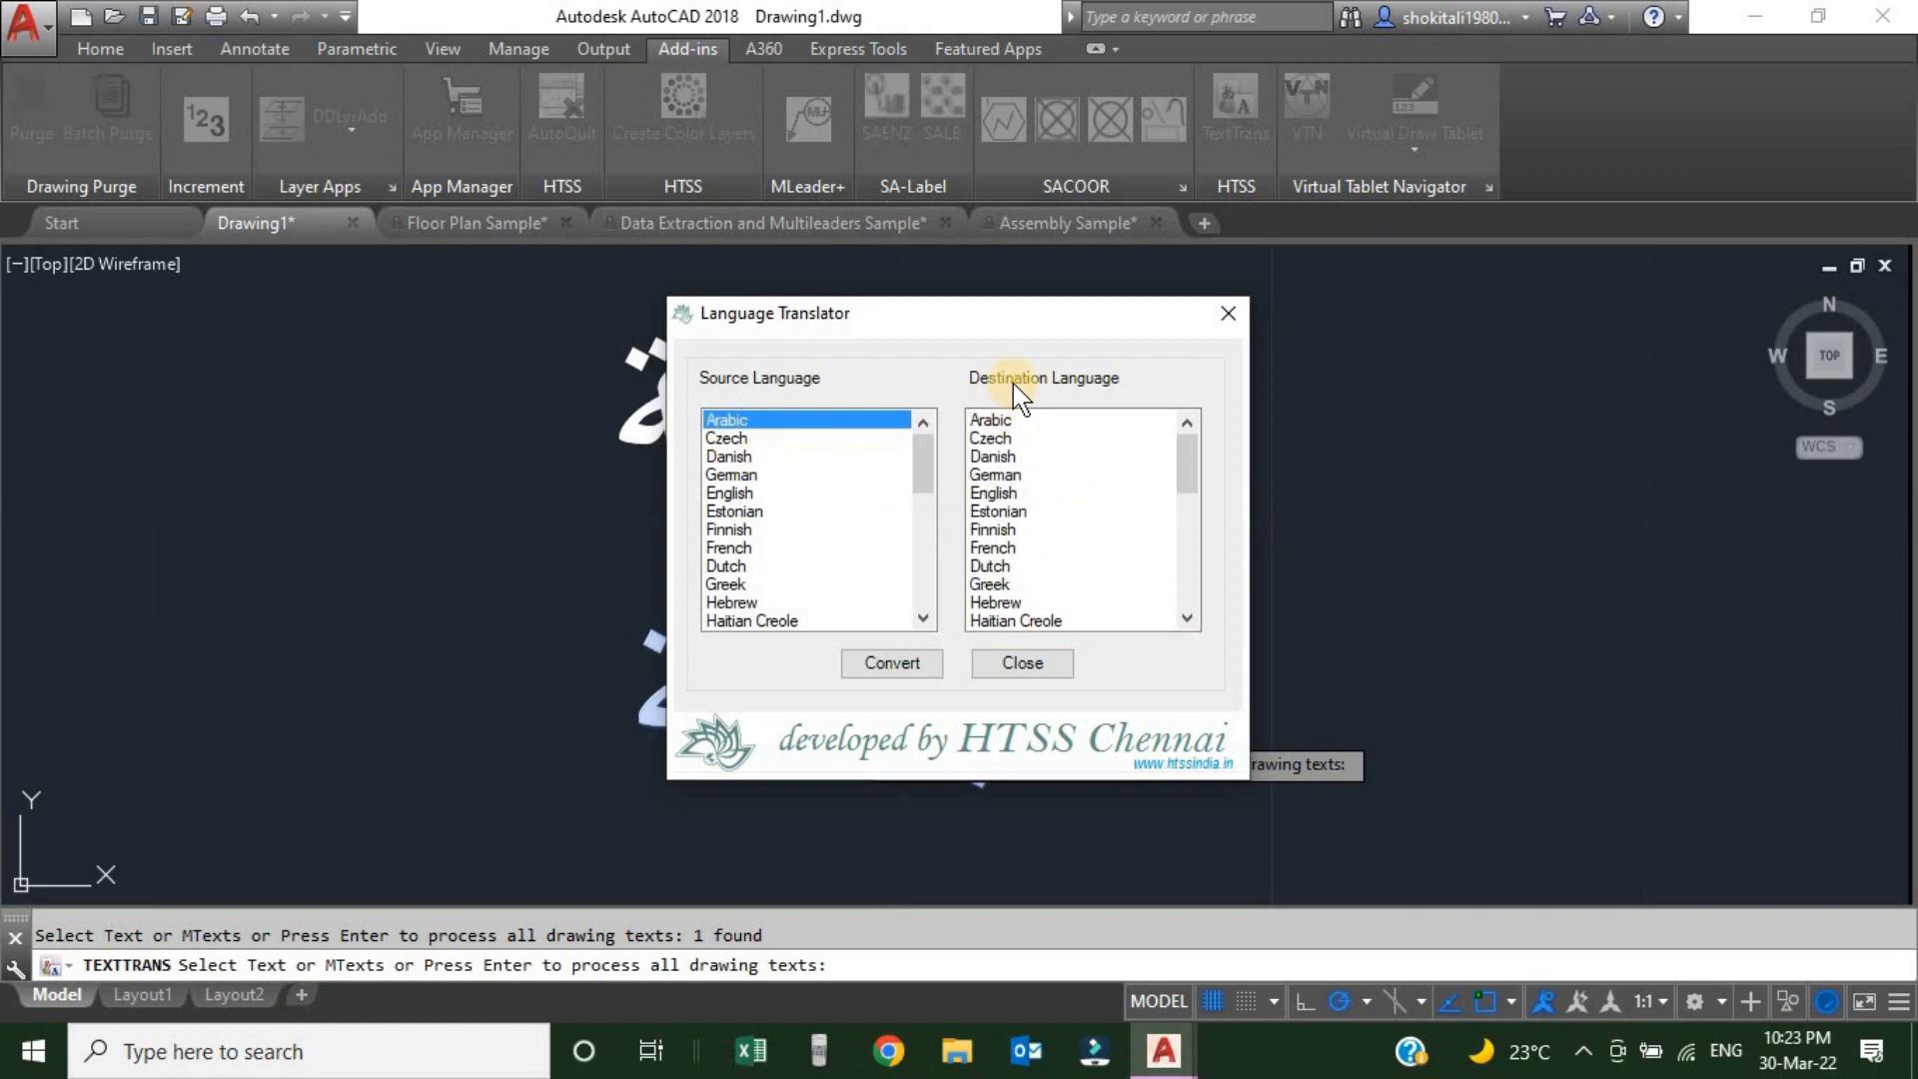
left_click(1004, 494)
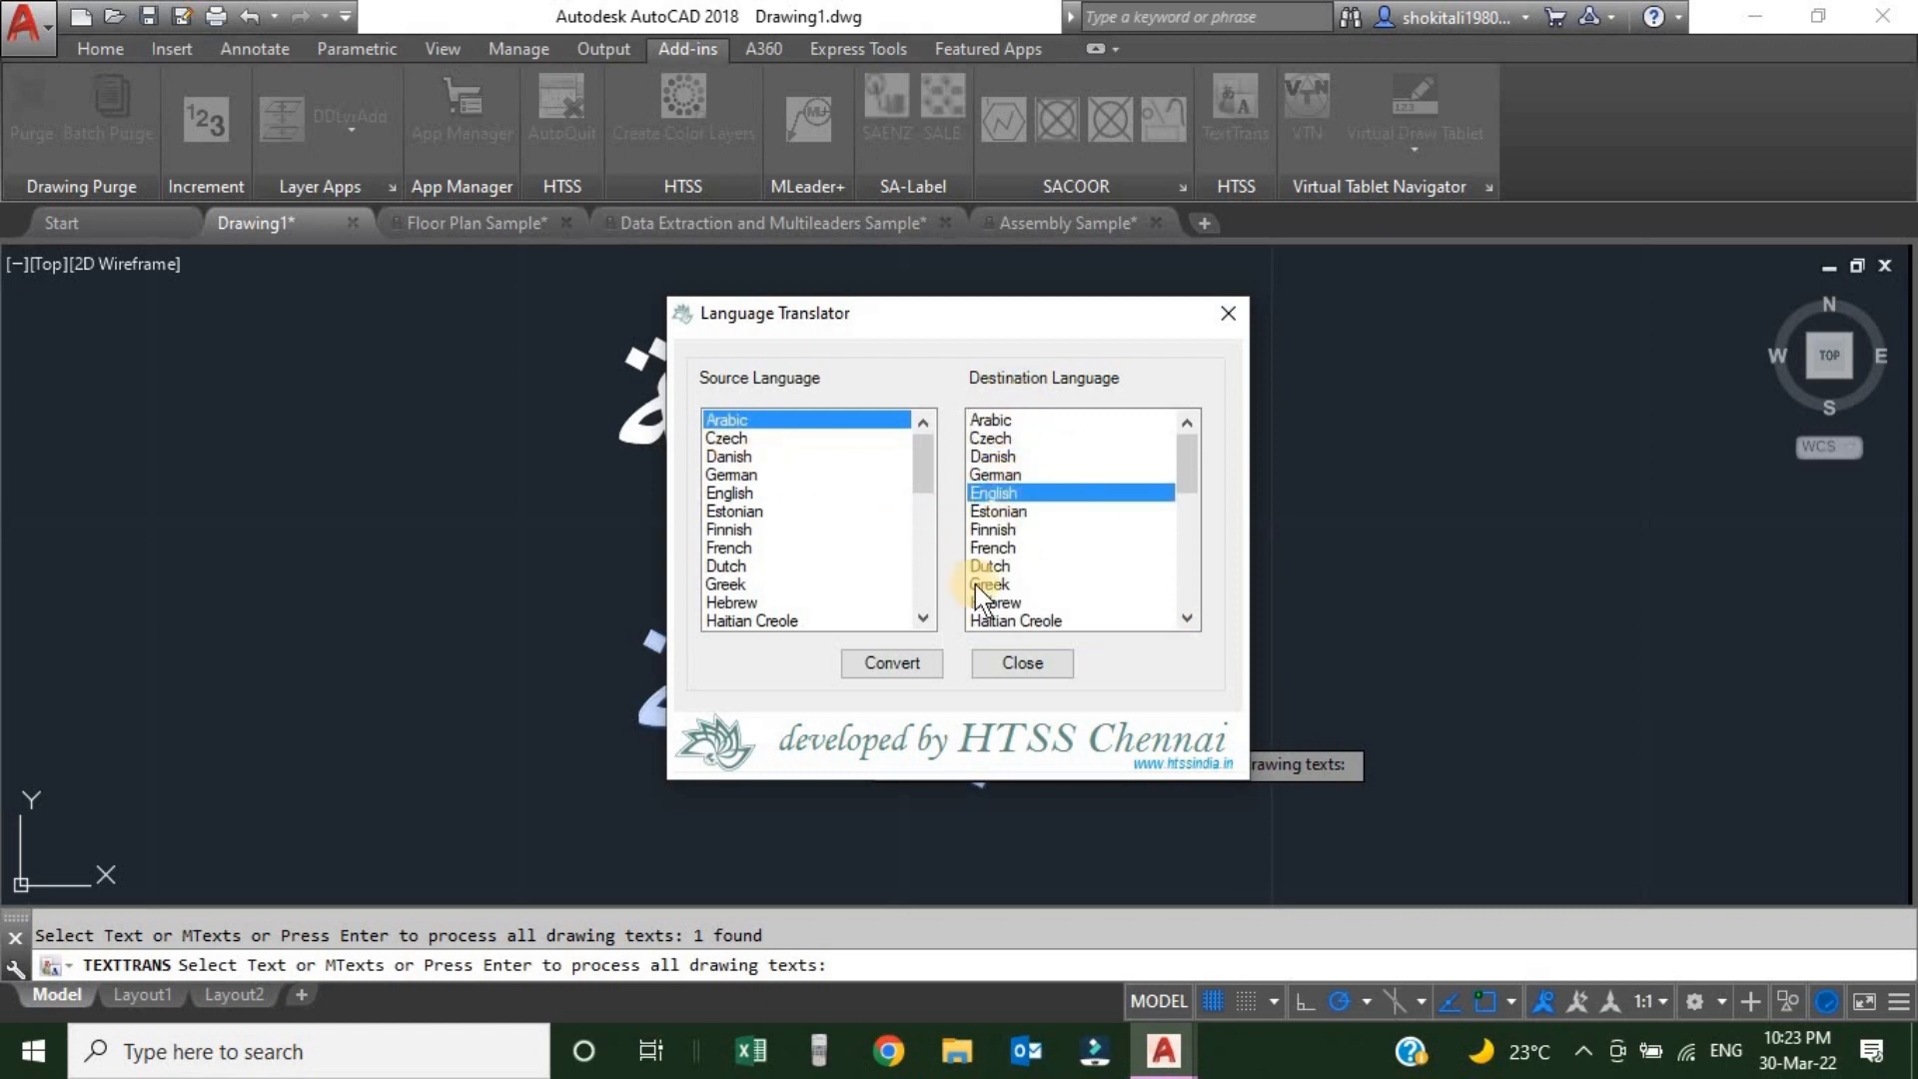
left_click(894, 663)
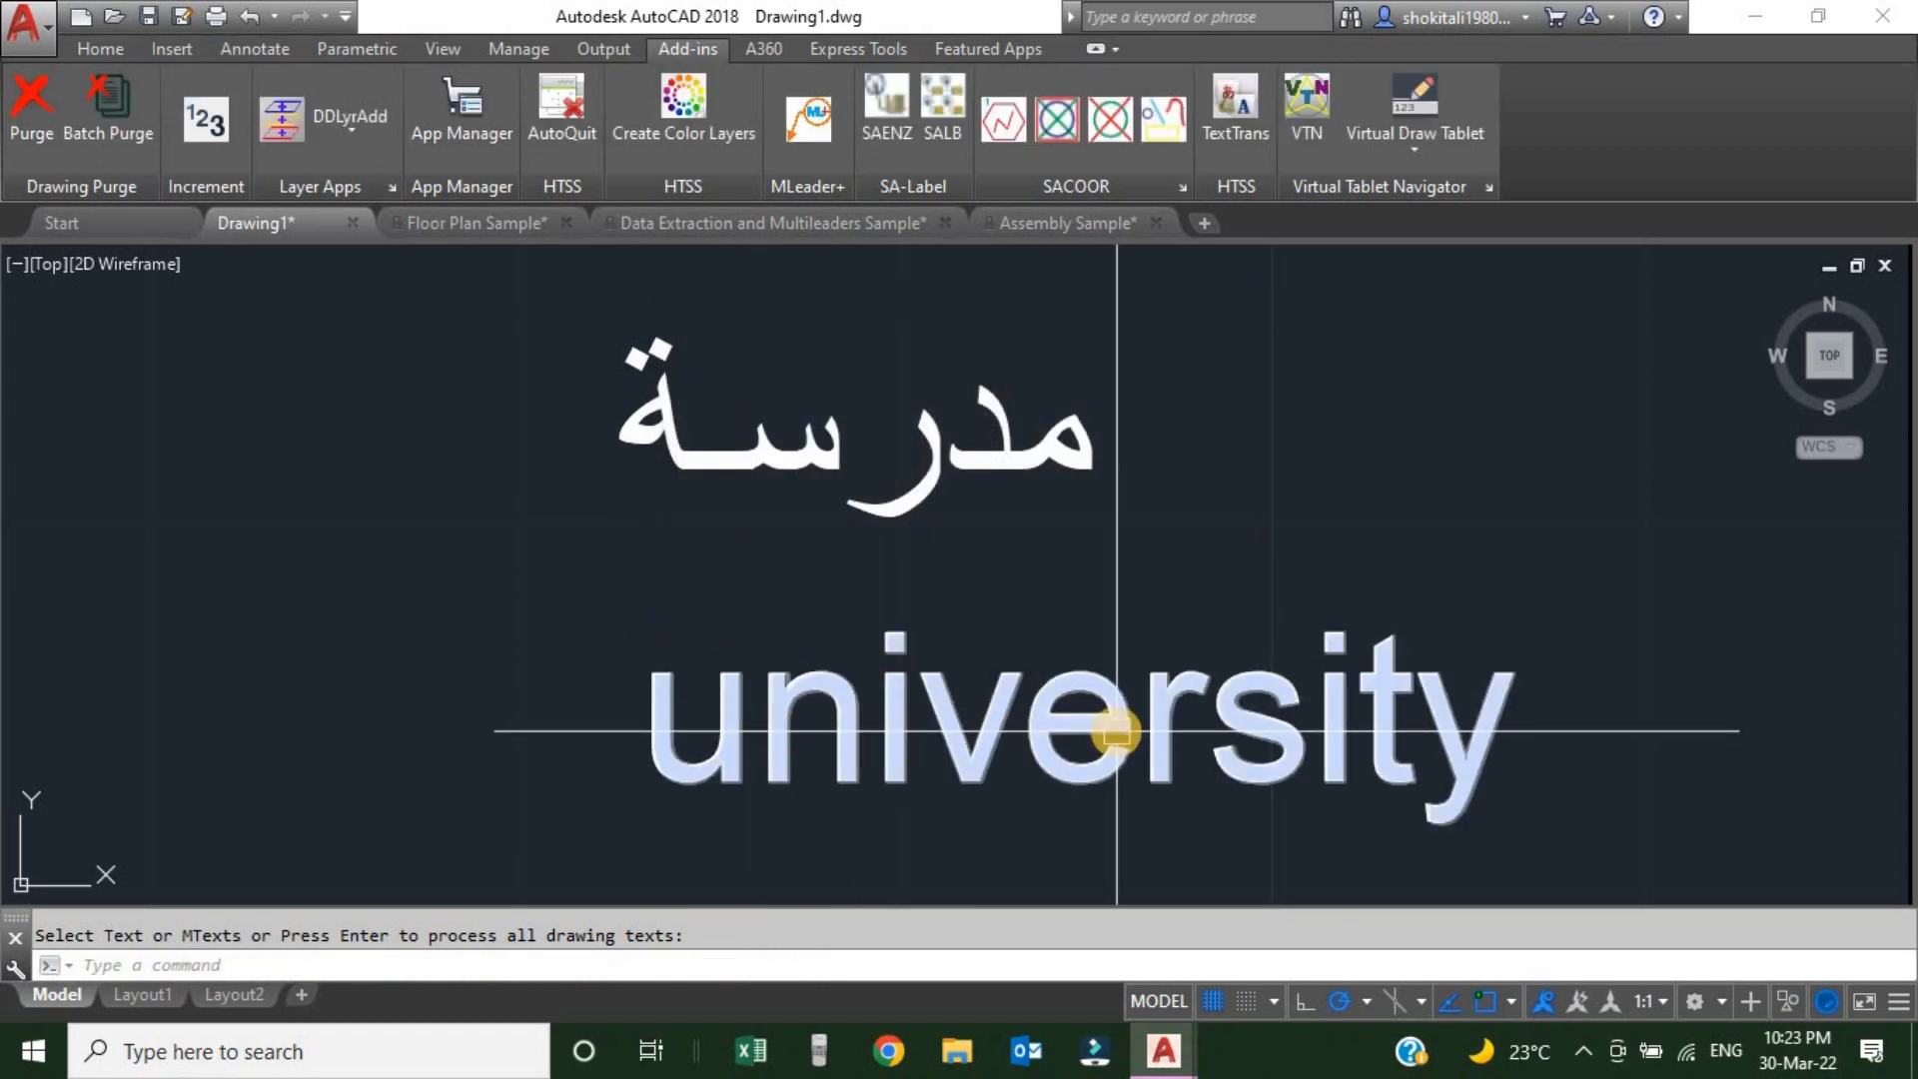
scroll(1034, 703, "down", 1)
middle_click_drag(1057, 713, 967, 710)
scroll(936, 706, "up", 1)
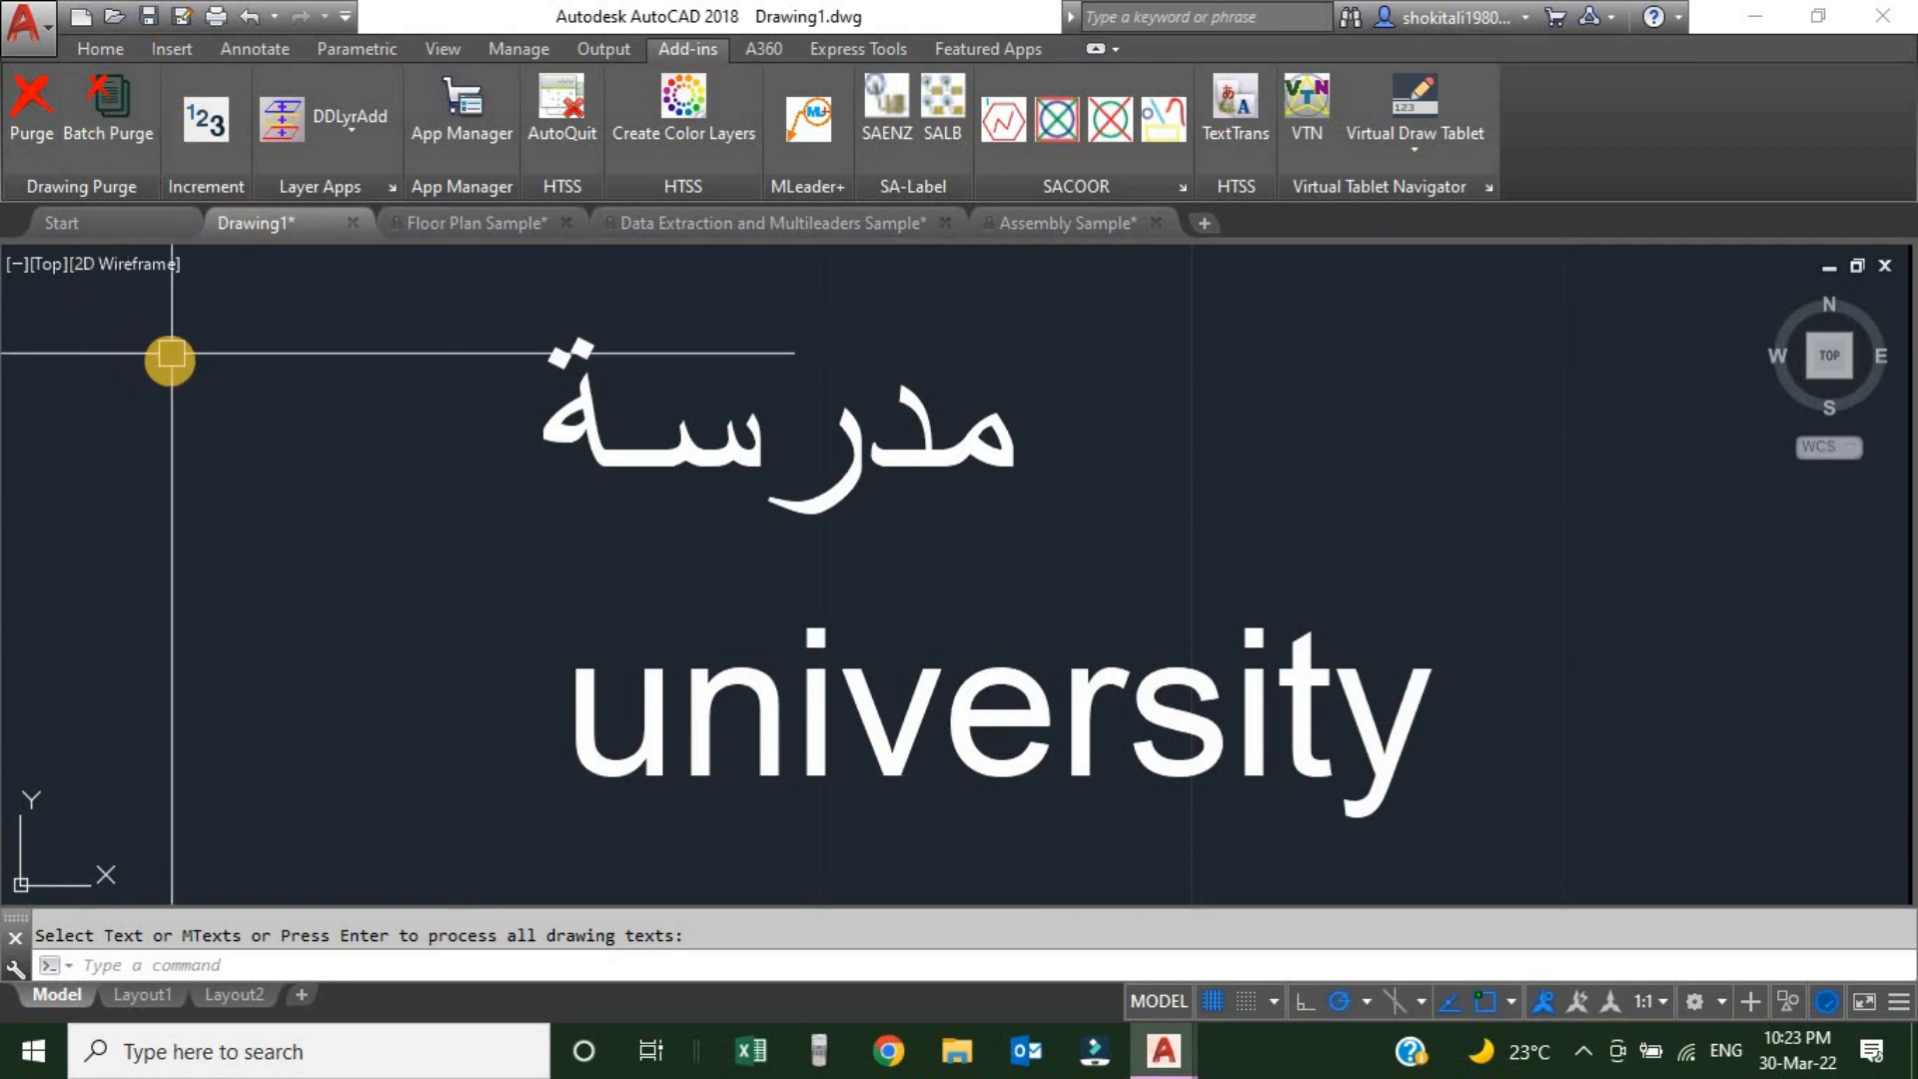
- Check the existing layer list and create 256 colour layers with the prefix "Layer" using the Create Color Layers add-in
left_click(96, 48)
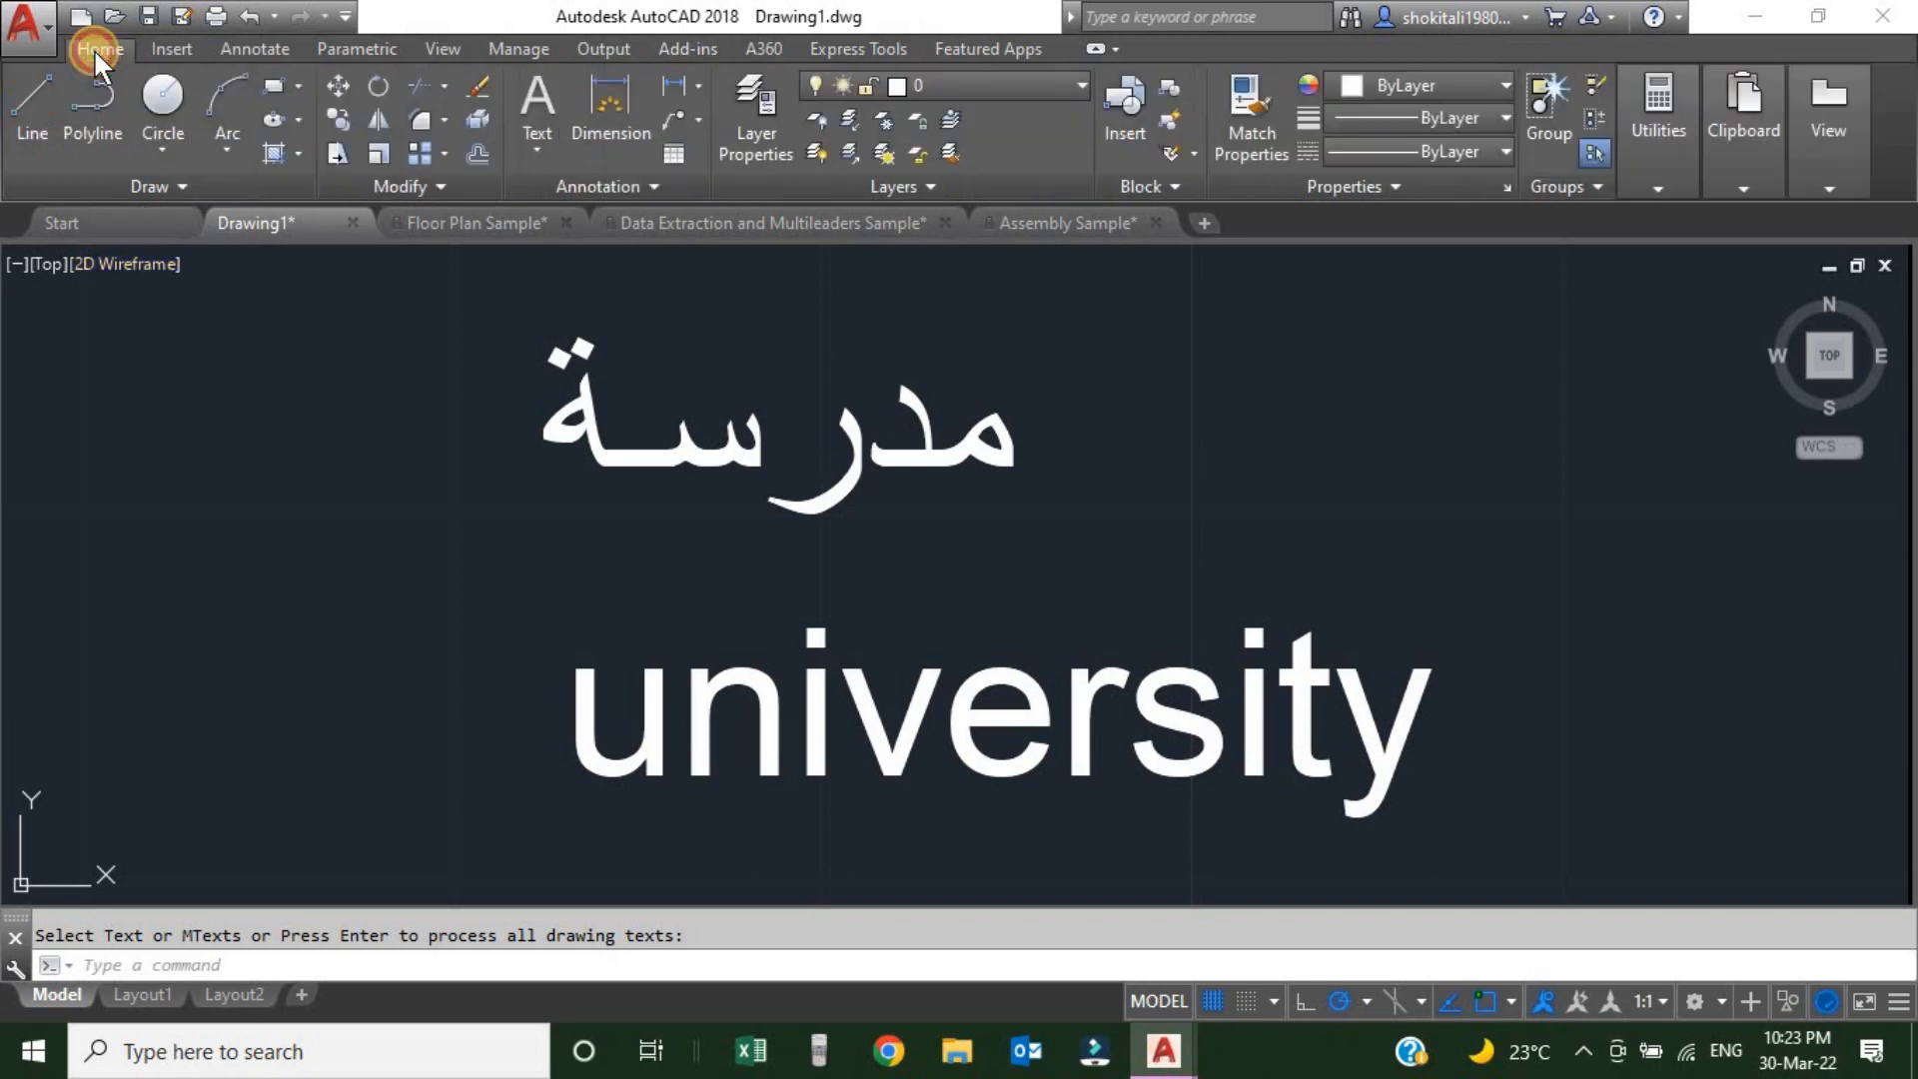
left_click(971, 80)
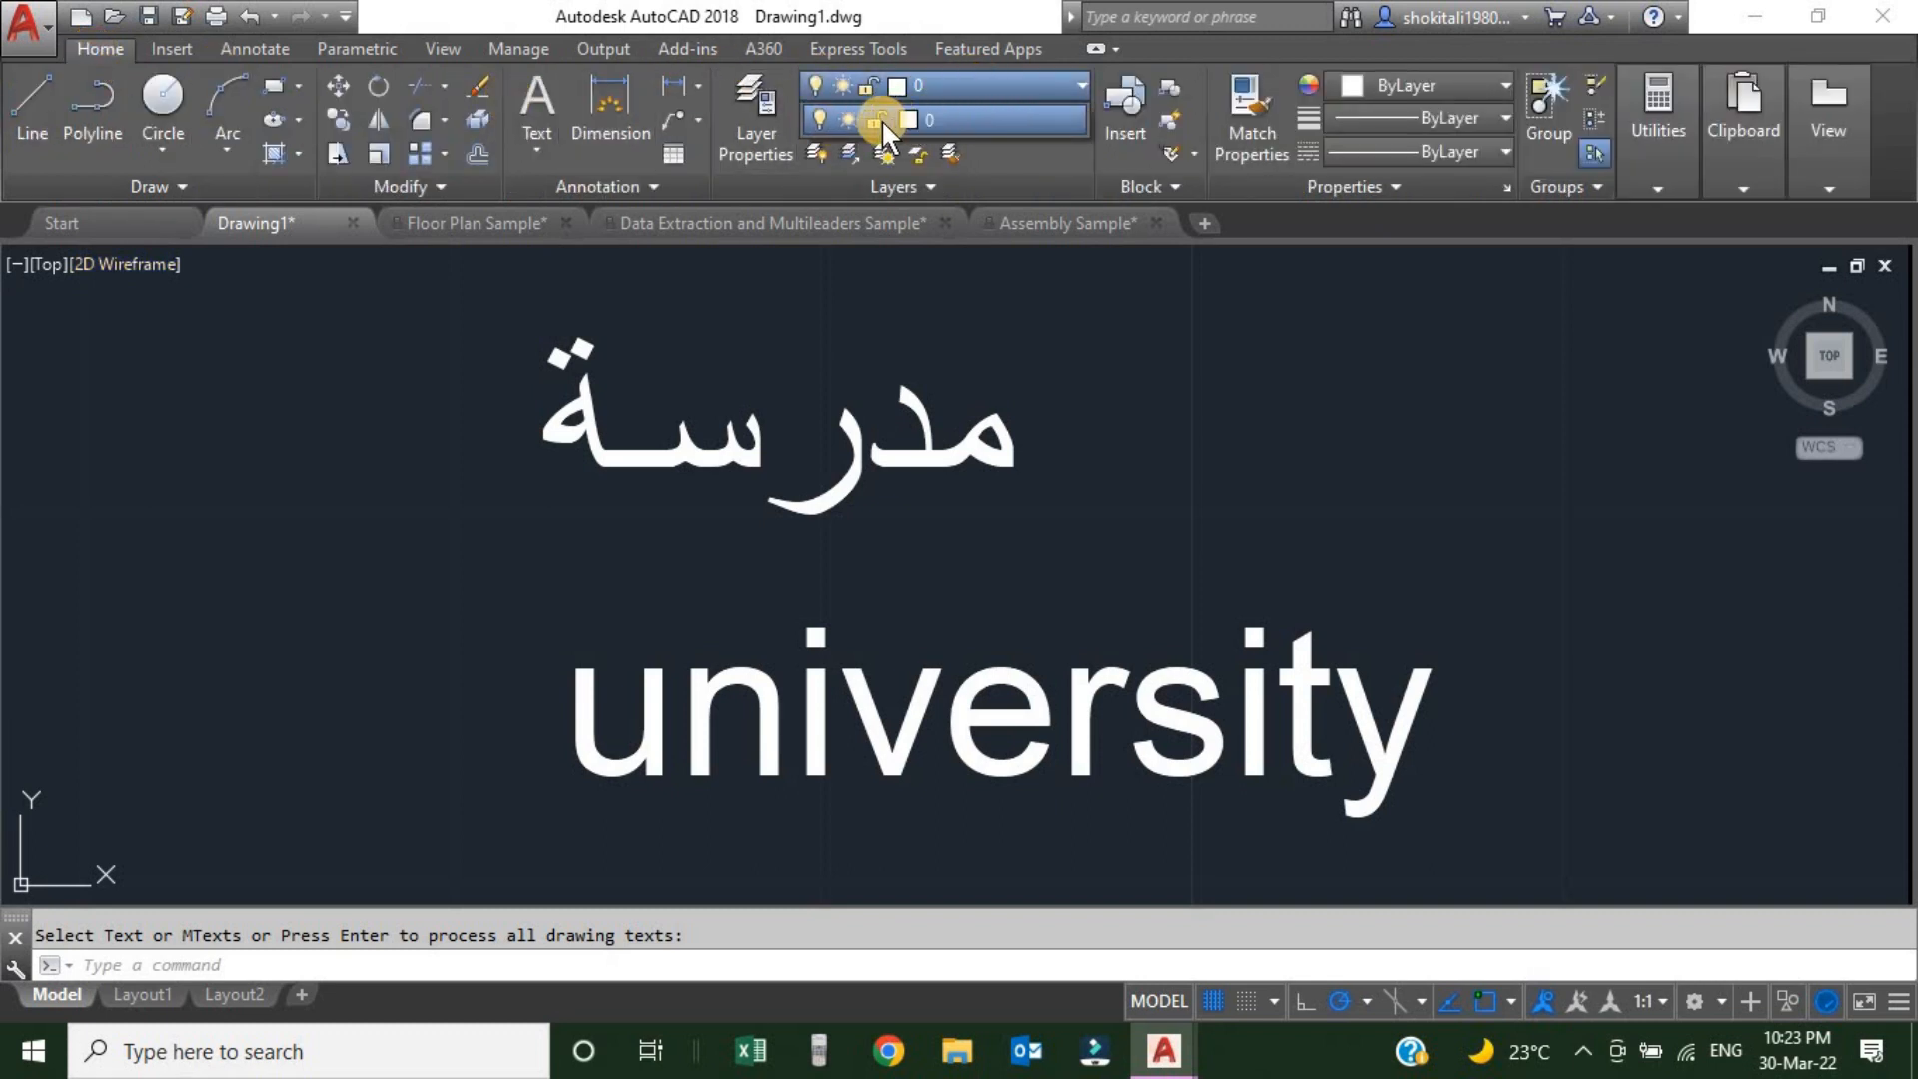
left_click(1128, 389)
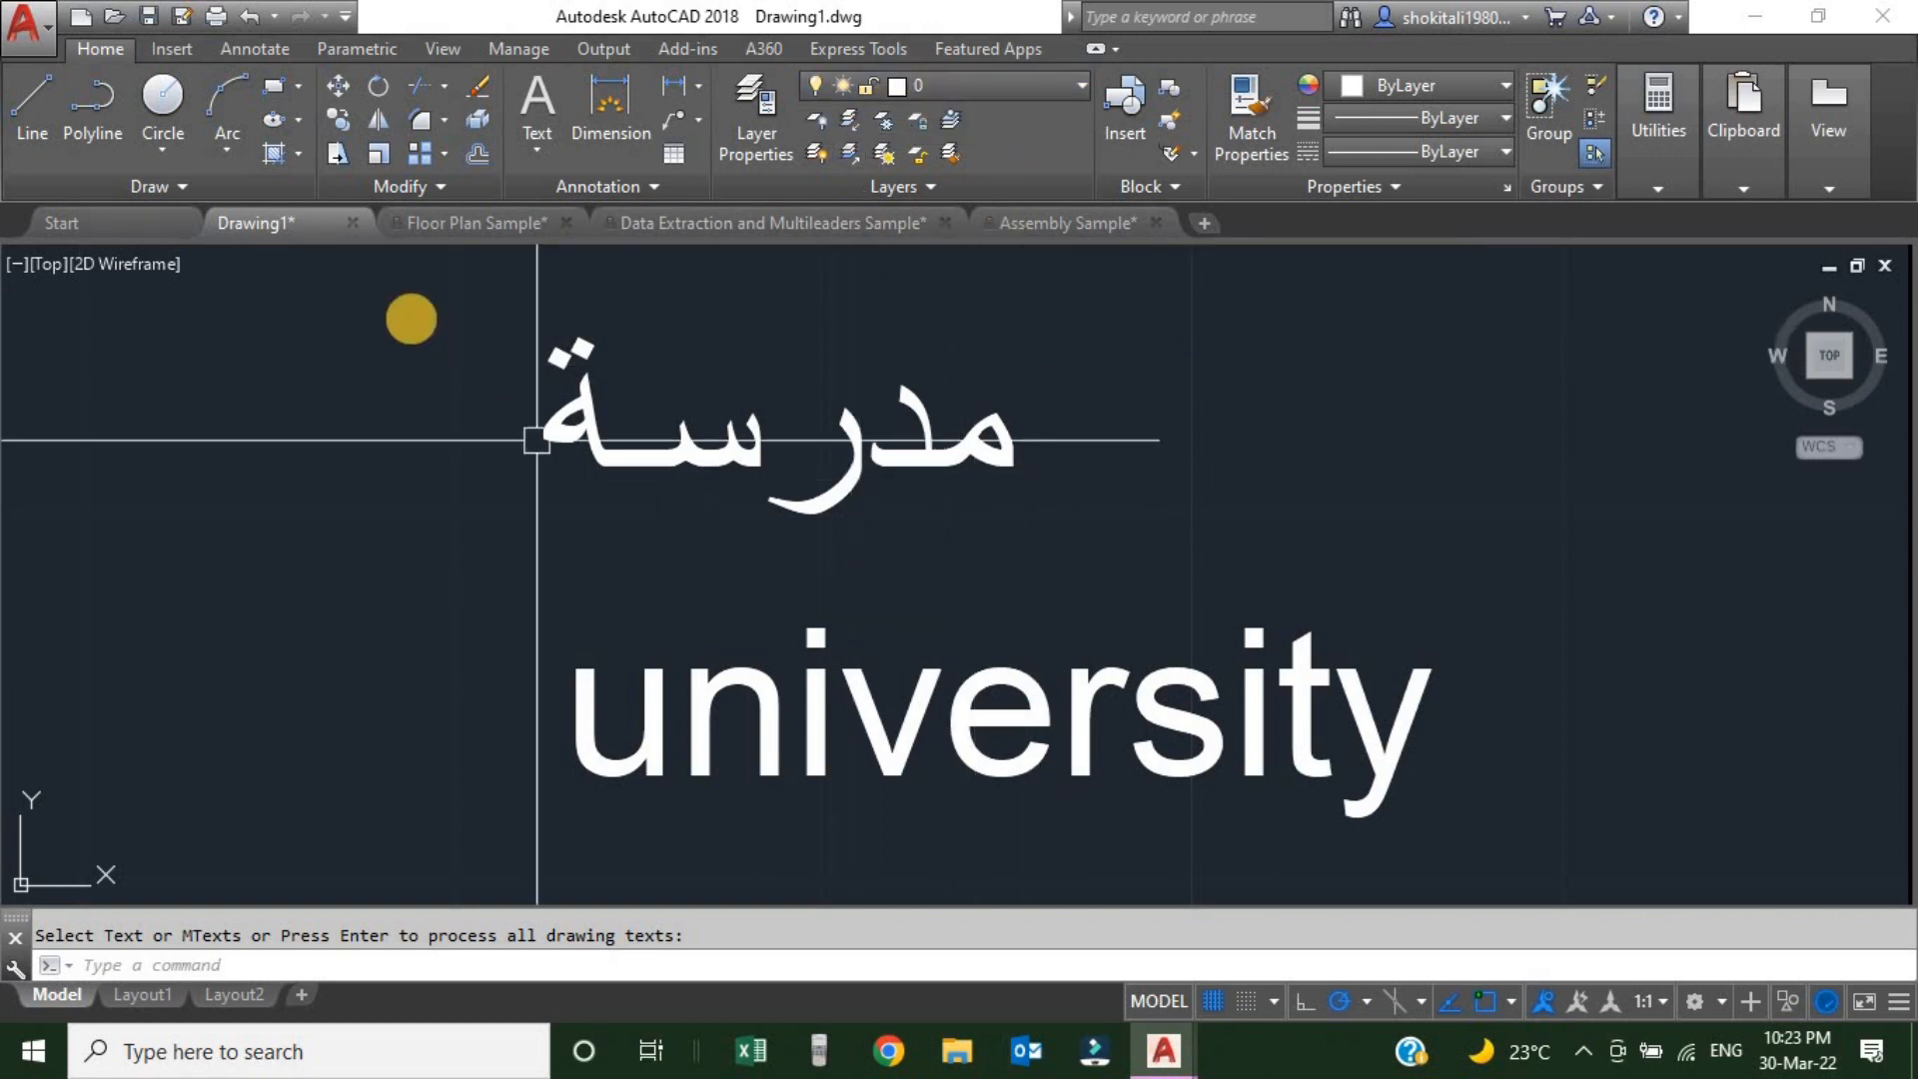
left_click(667, 47)
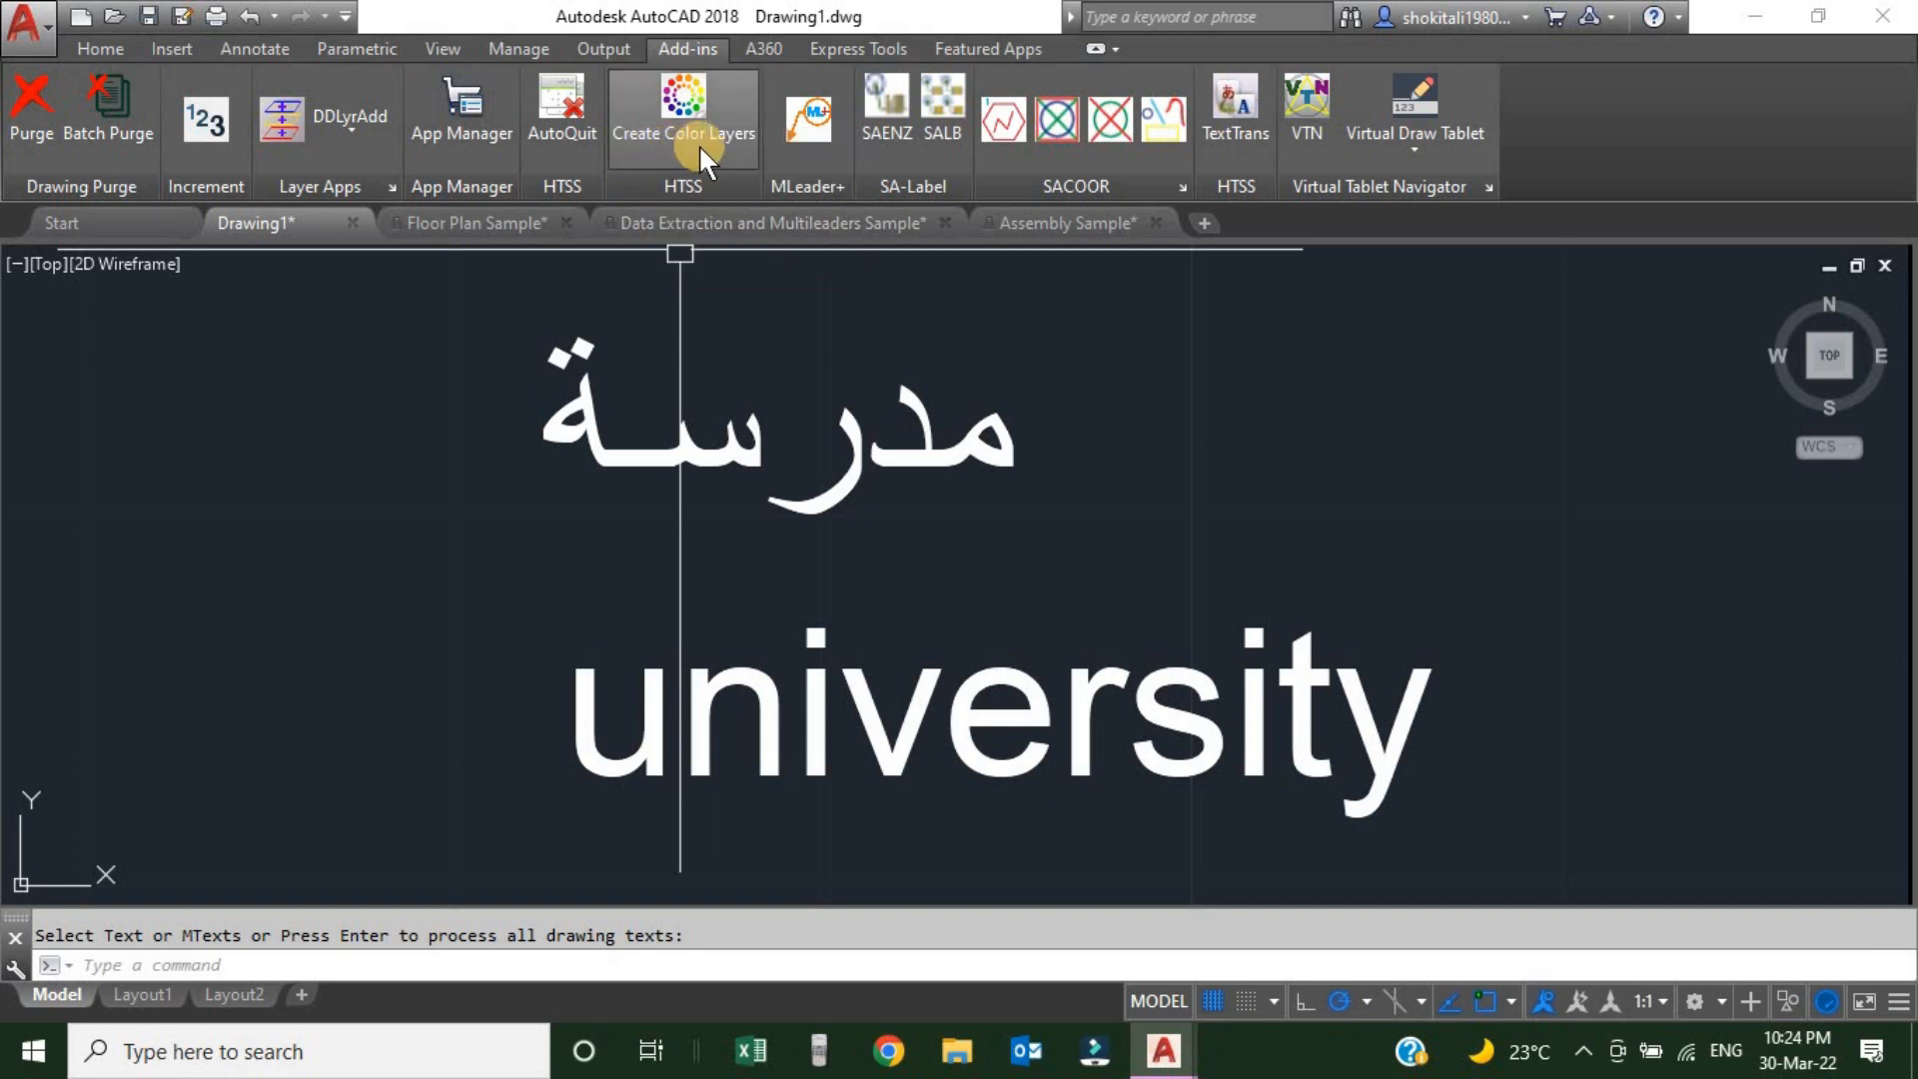
left_click(689, 100)
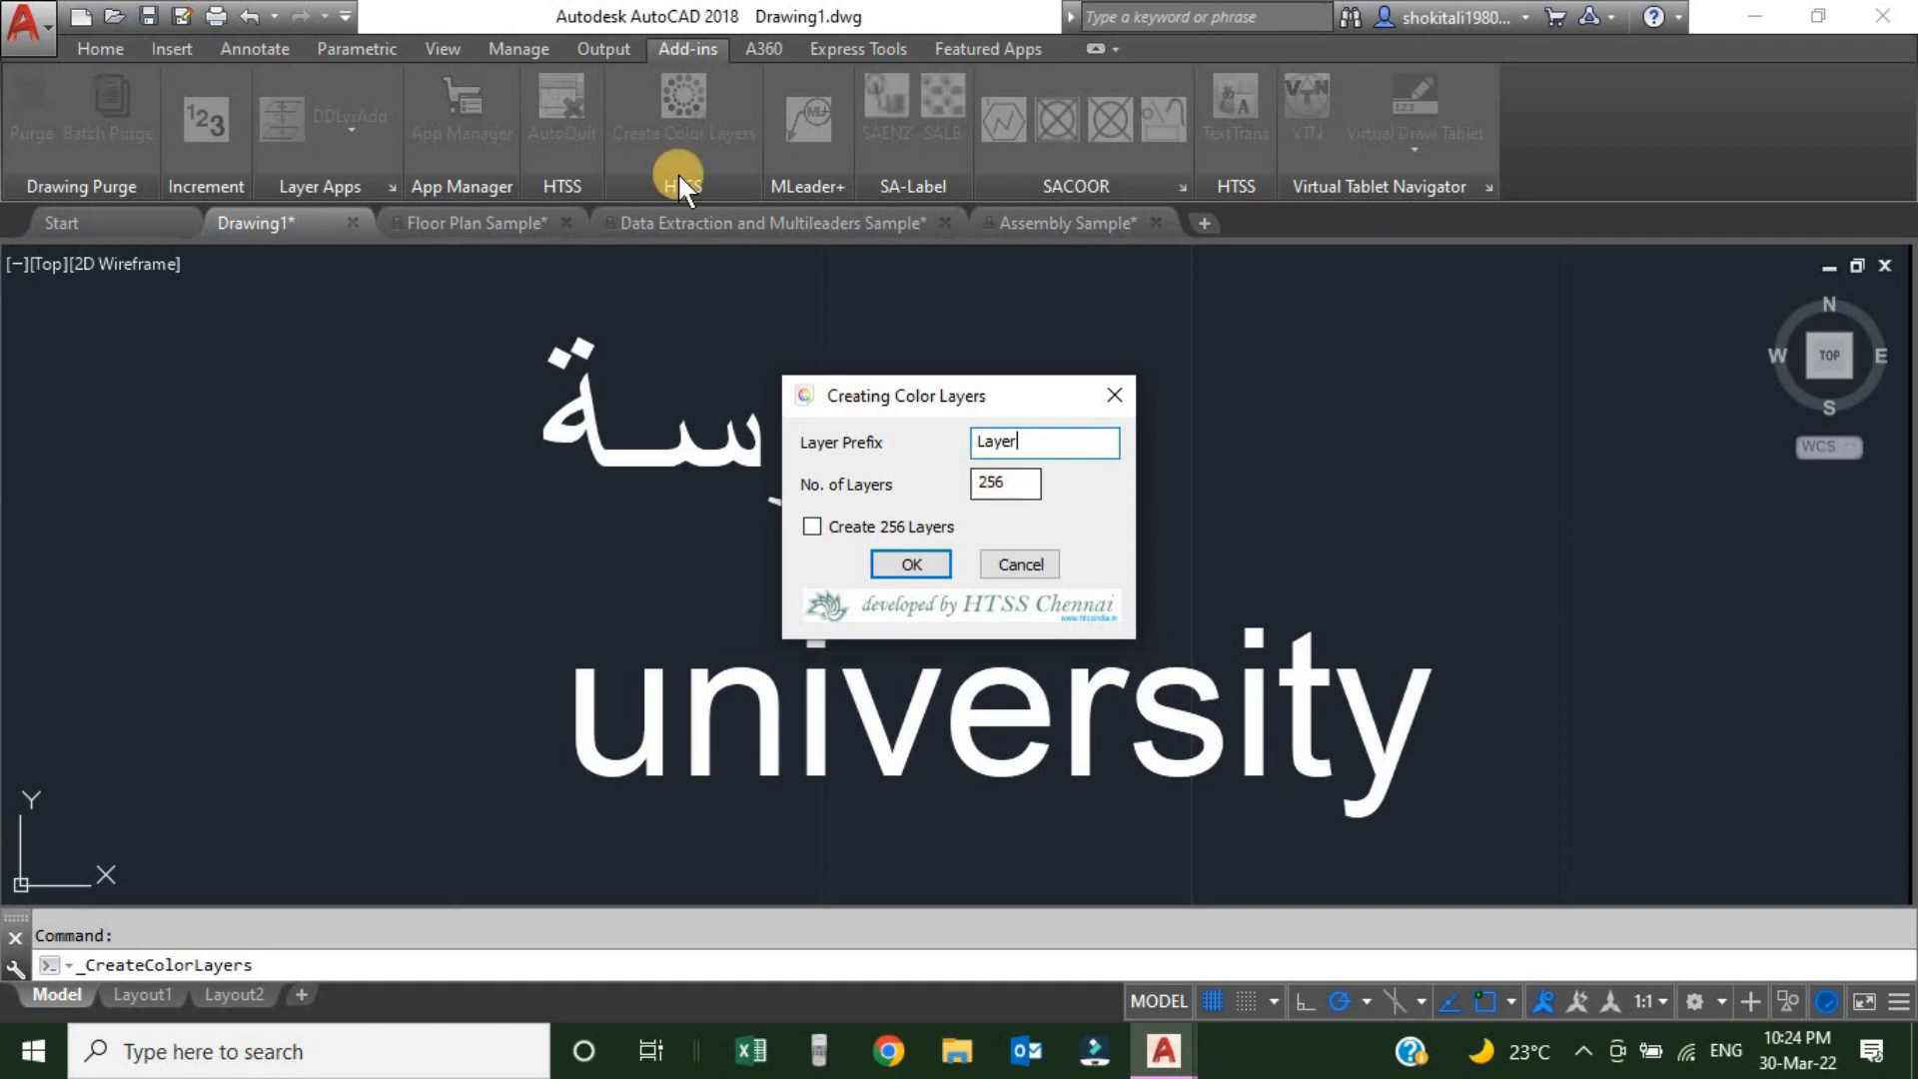
left_click(911, 566)
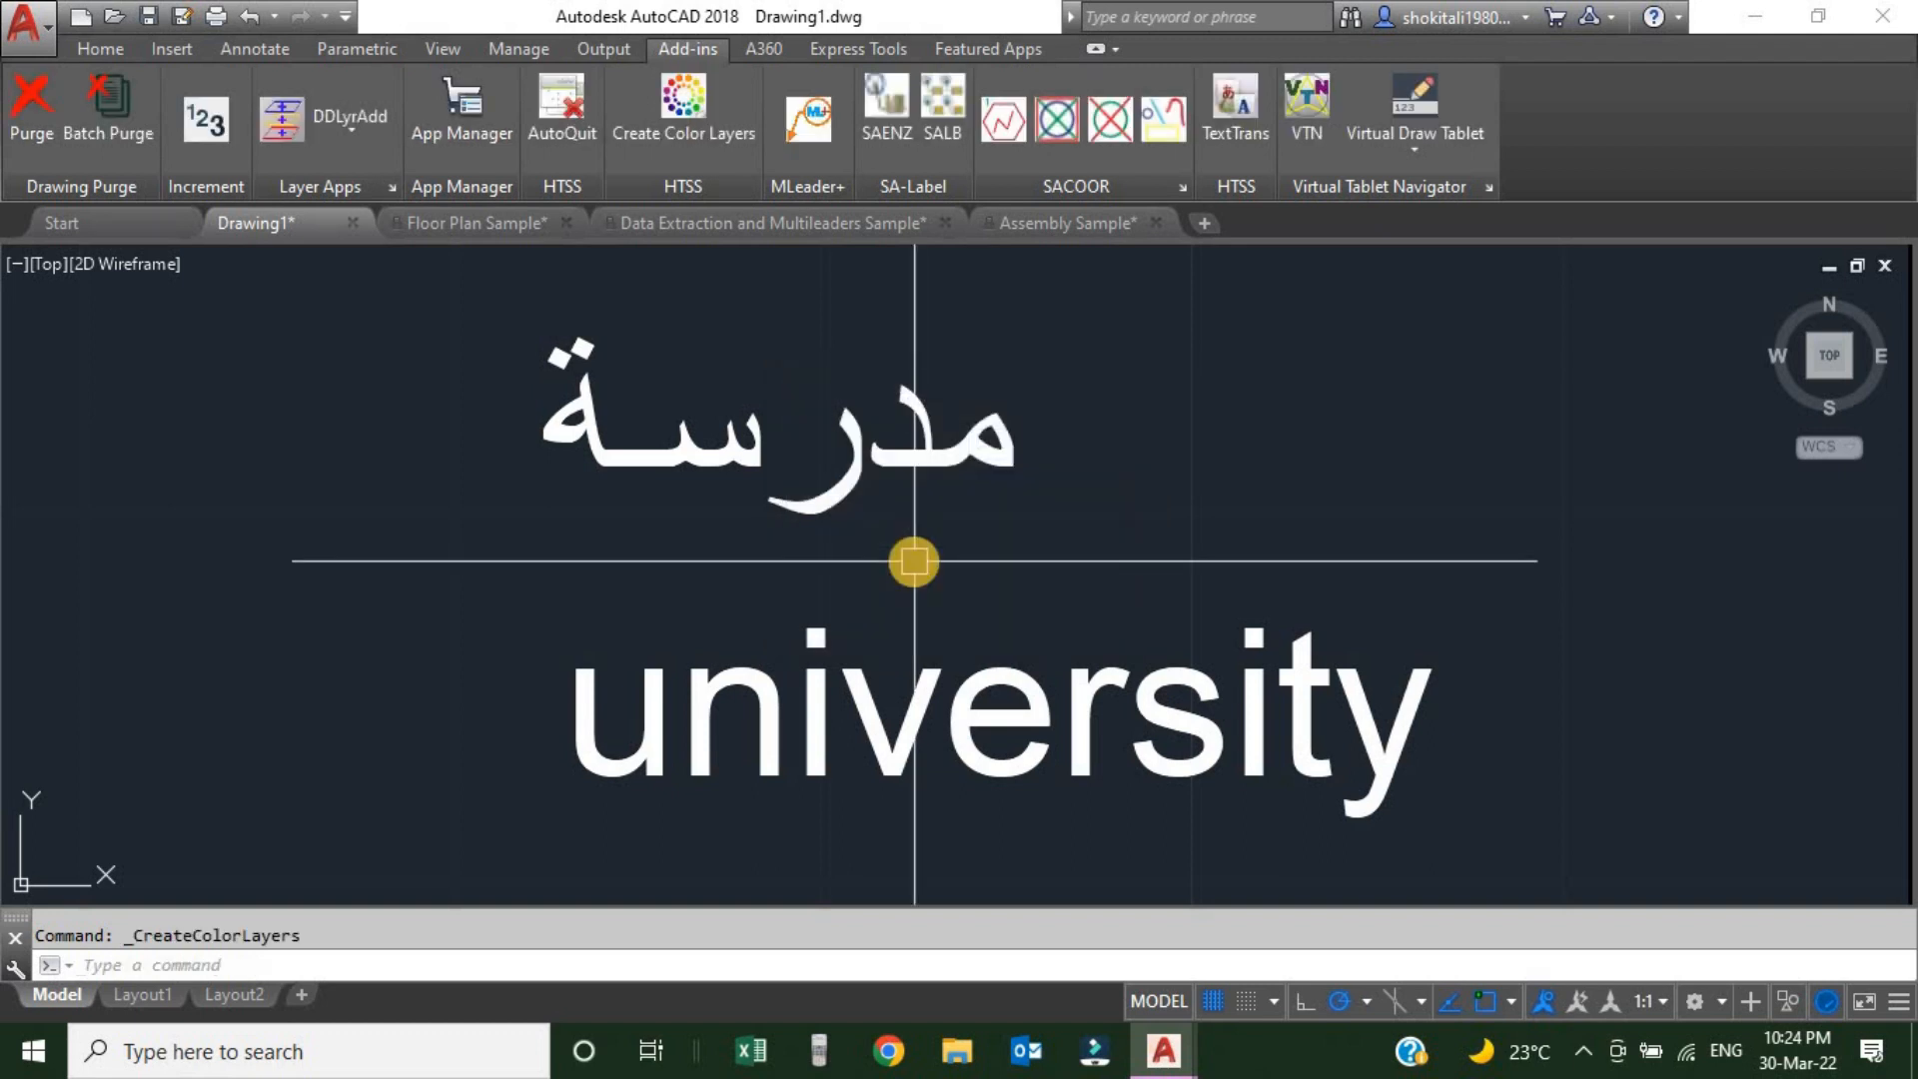
- Examine the drawing's layer list from Layer_1 through Layer_256, including the colour assigned to each layer
left_click(100, 48)
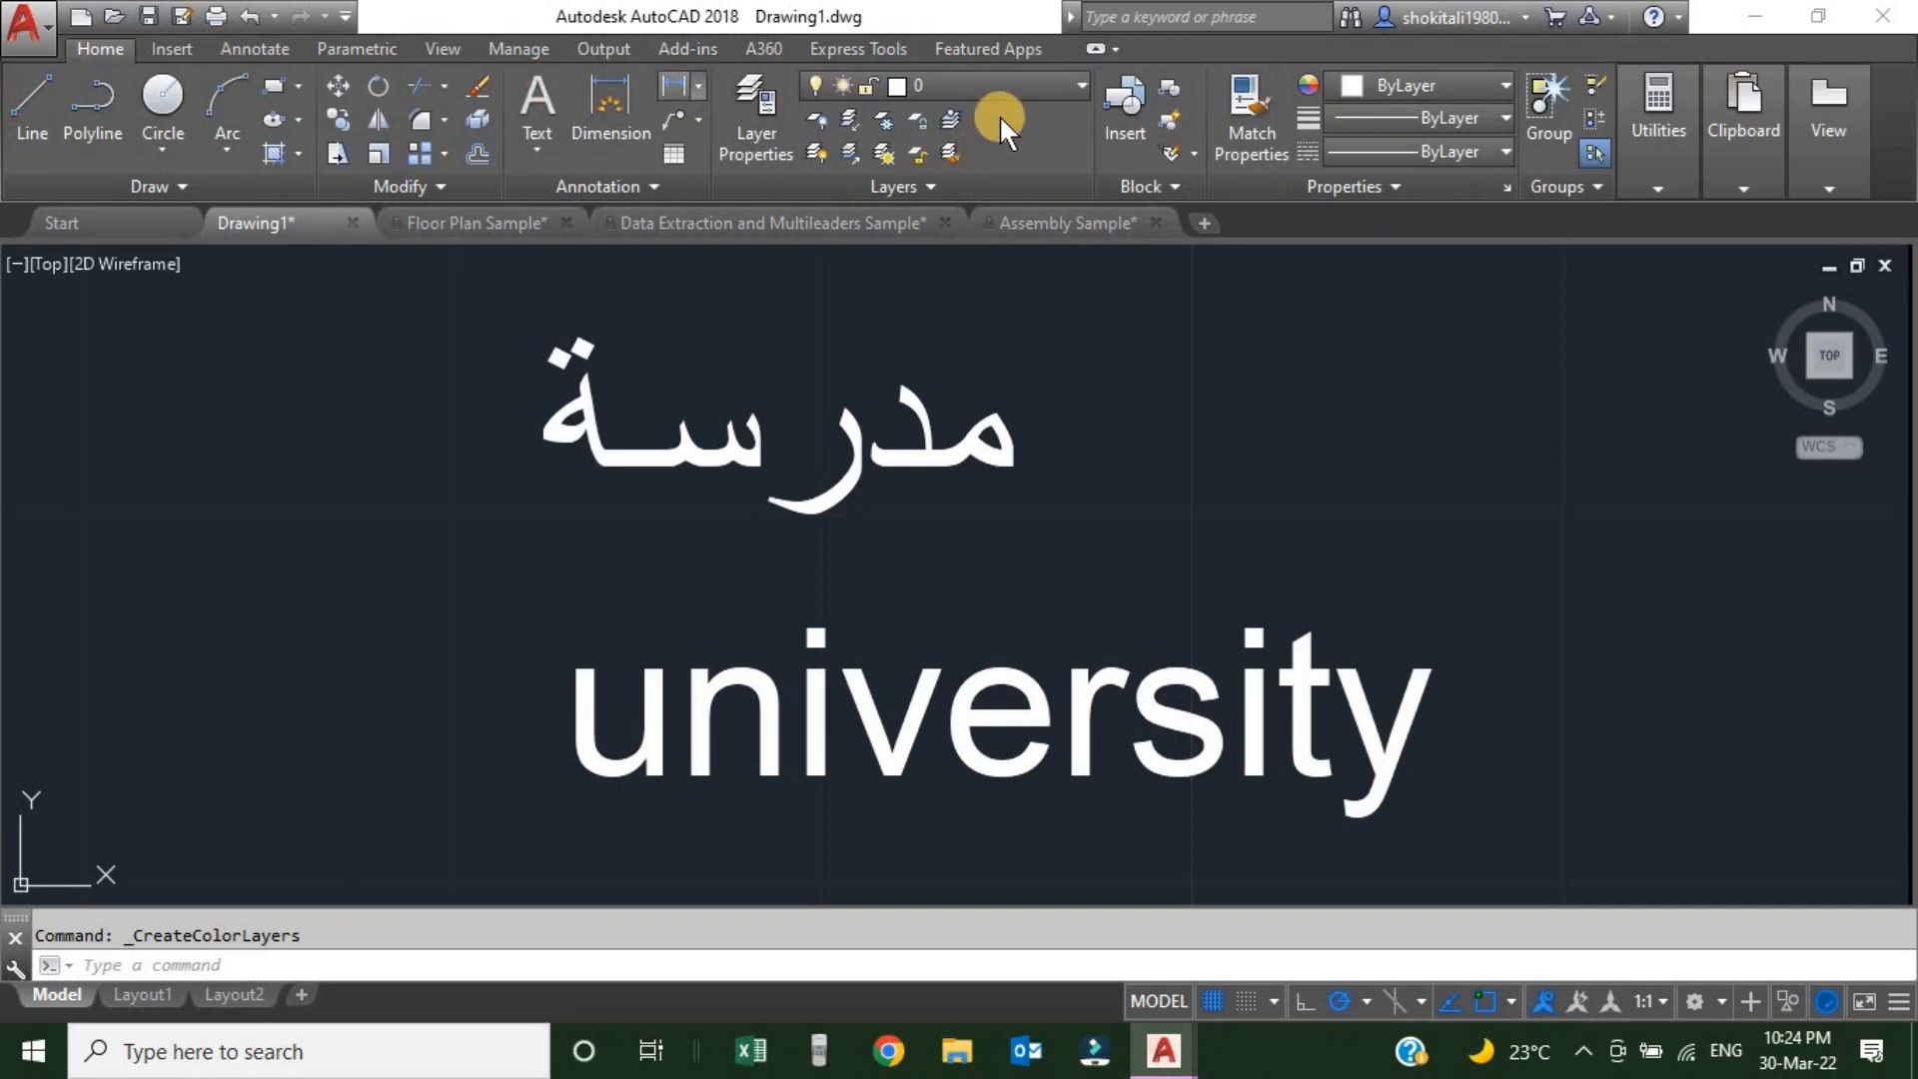
left_click(992, 86)
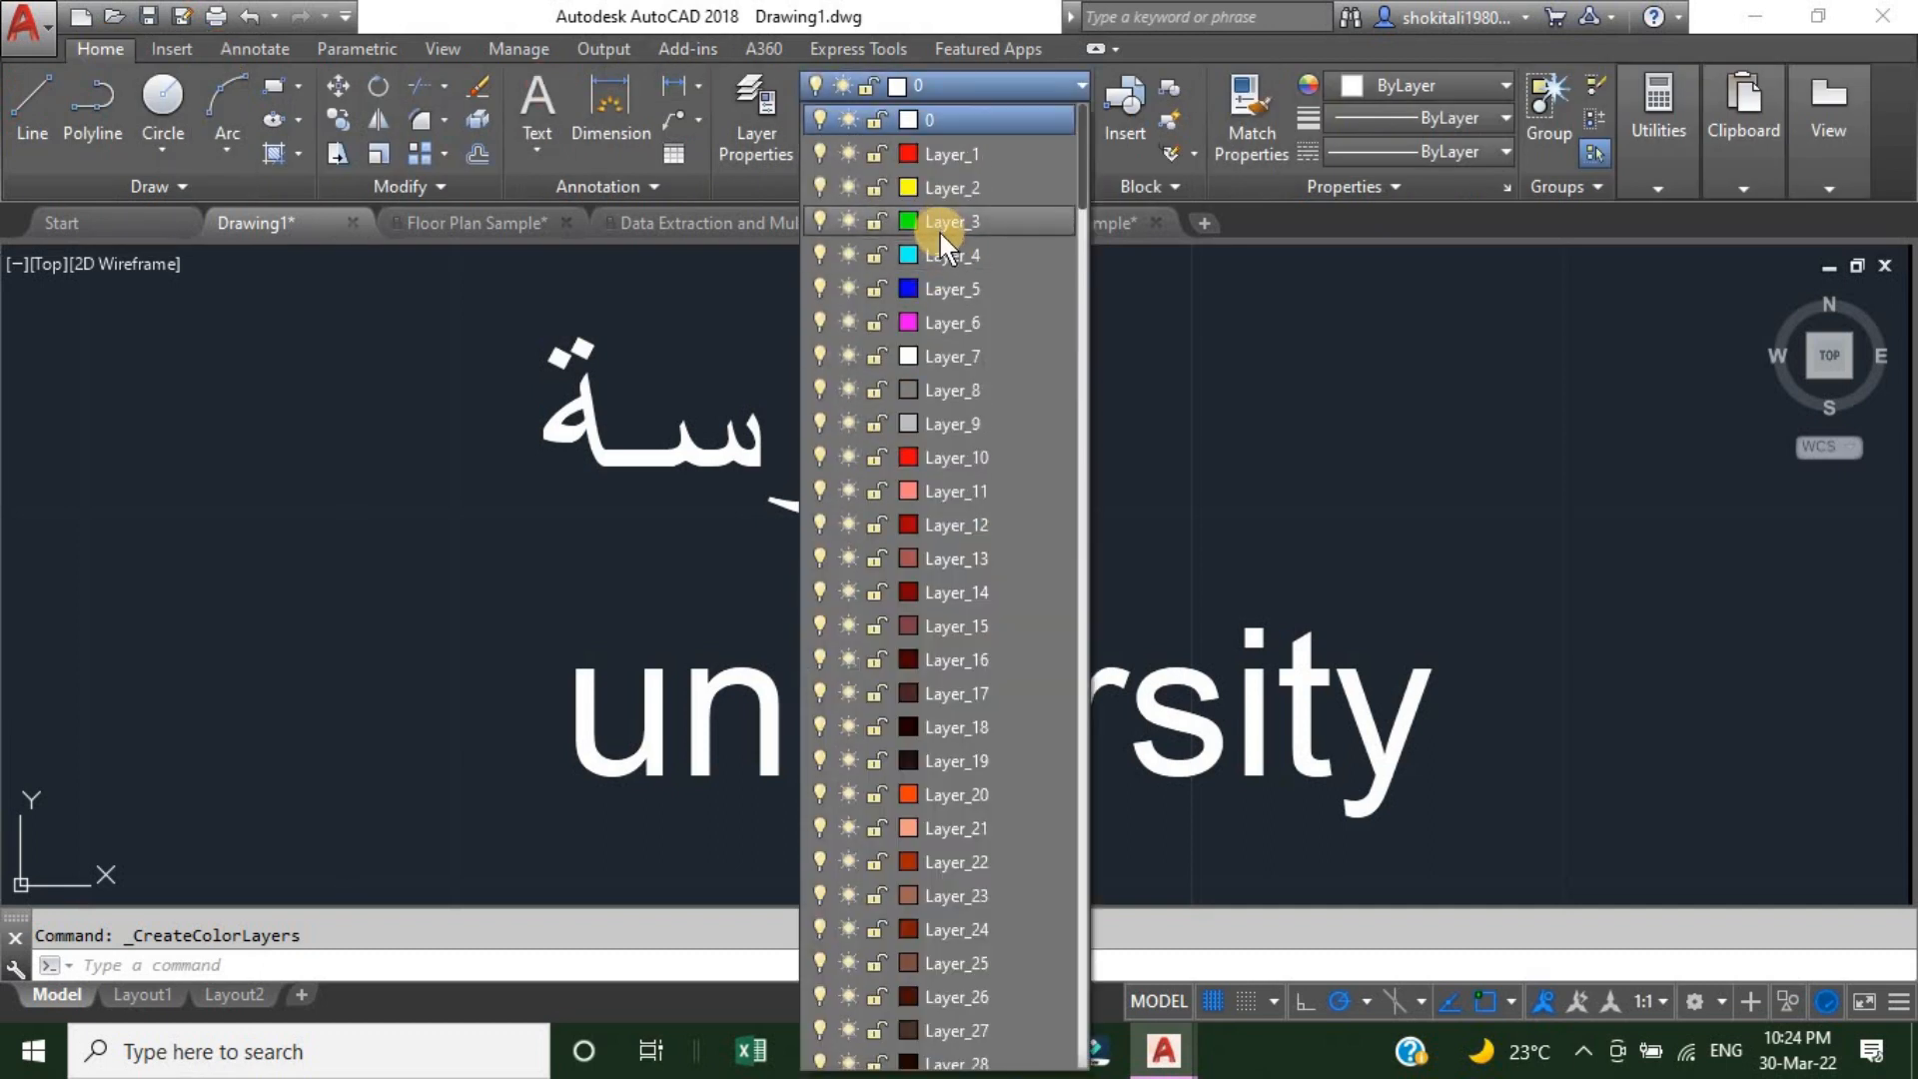
scroll(949, 220, "up", 3)
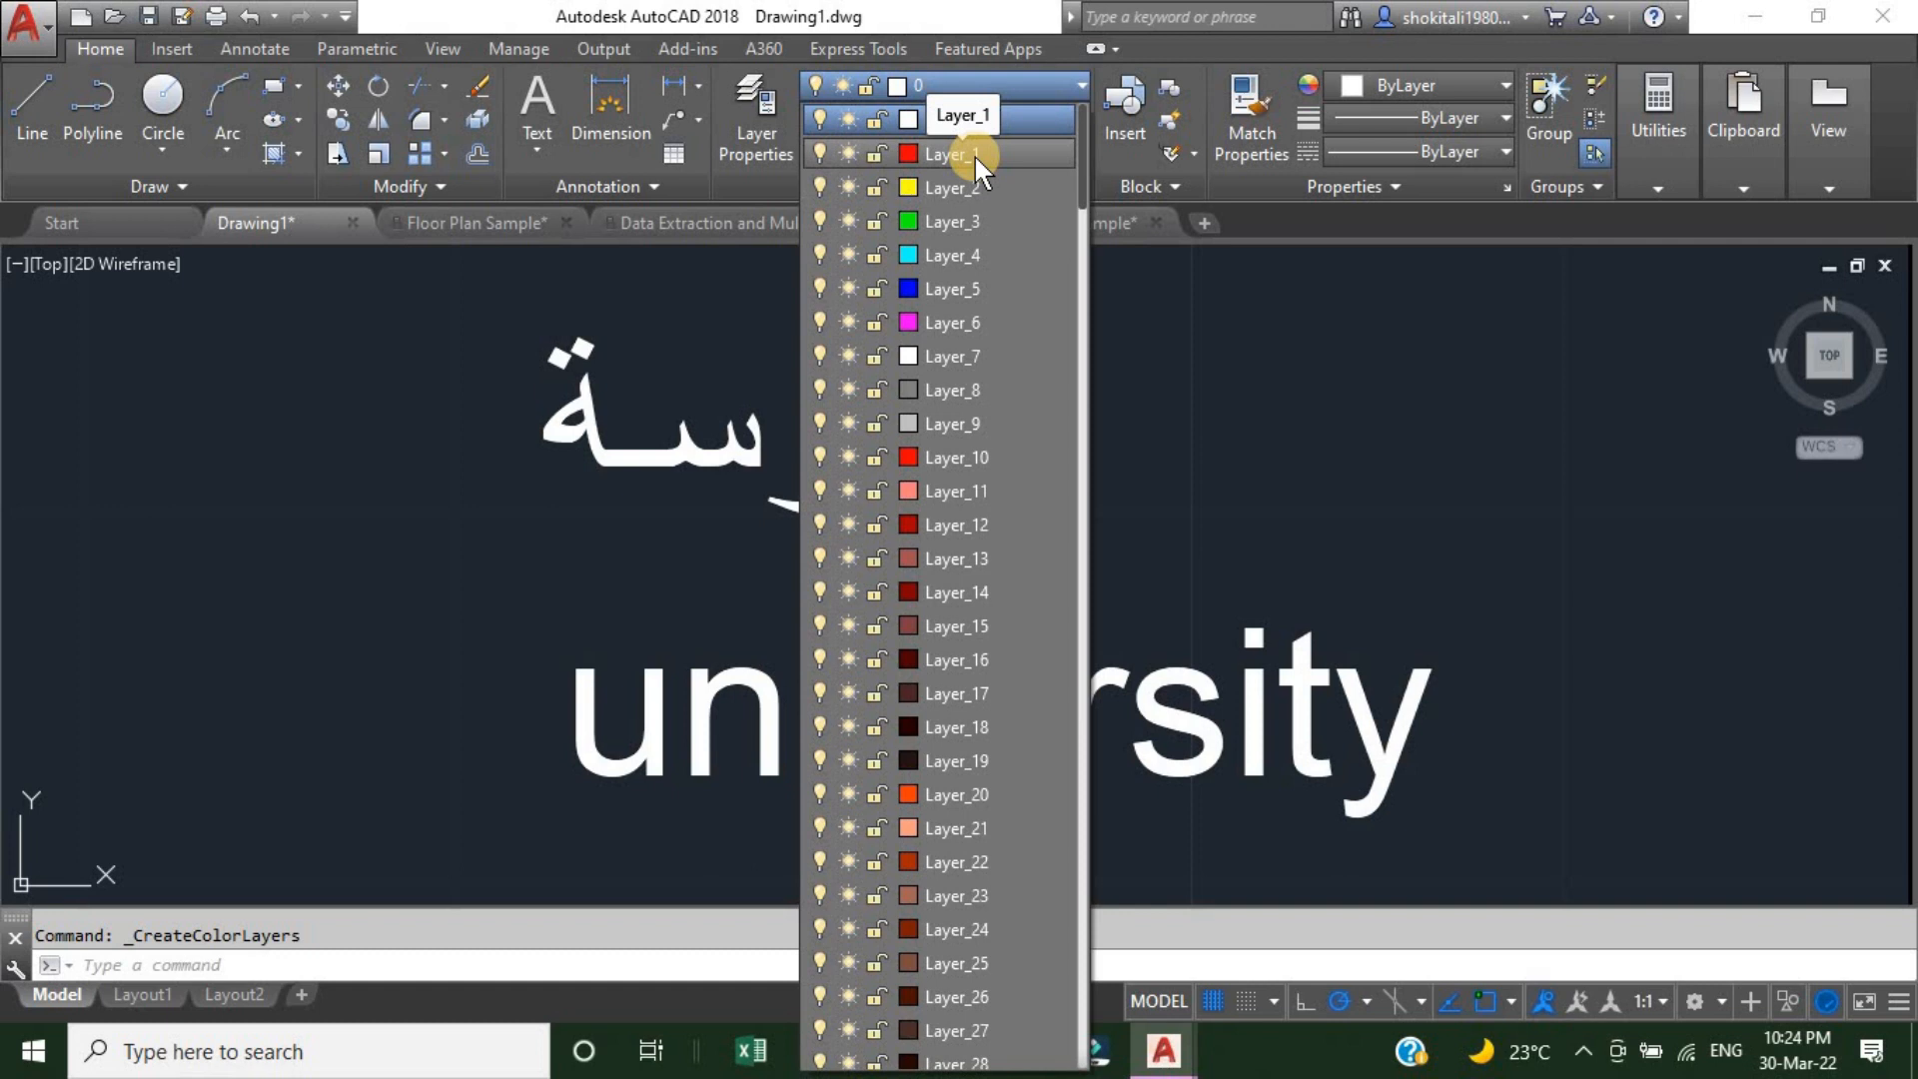
scroll(969, 500, "down", 8)
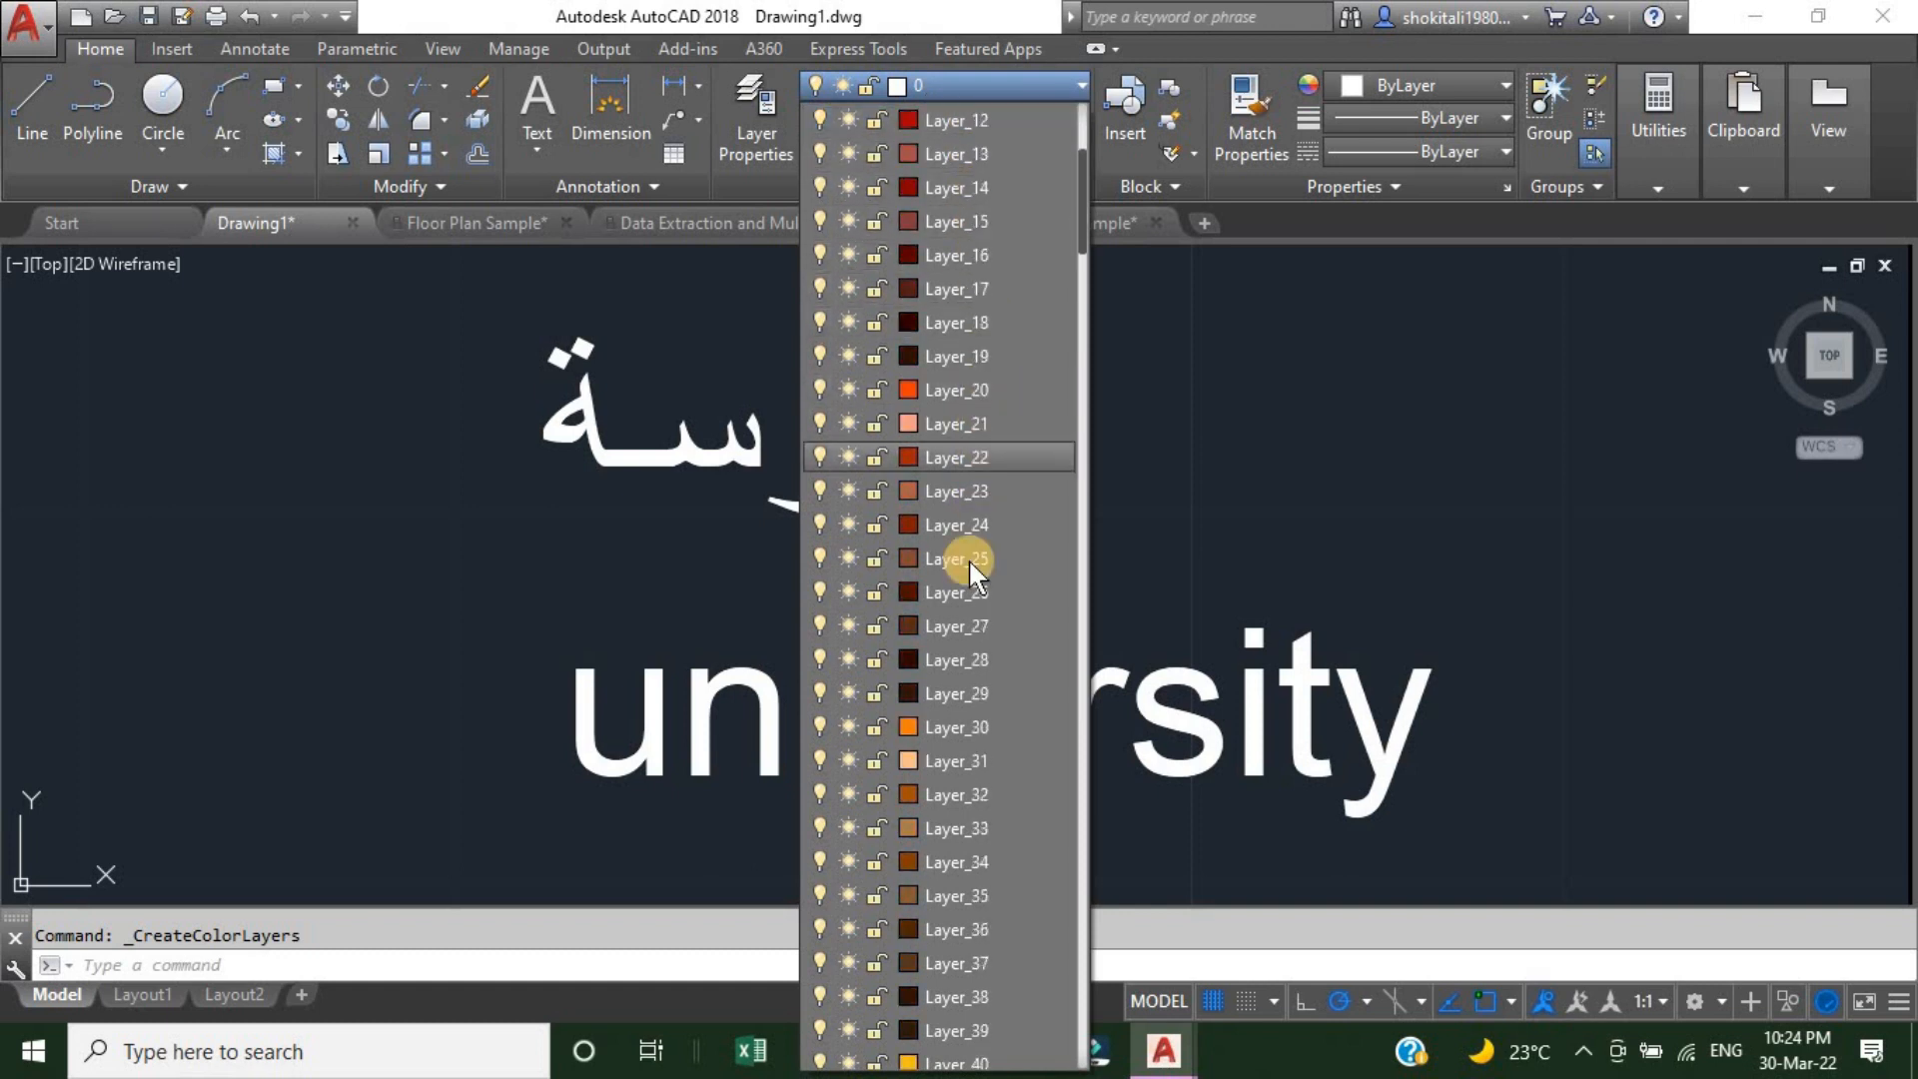
scroll(1068, 550, "down", 10)
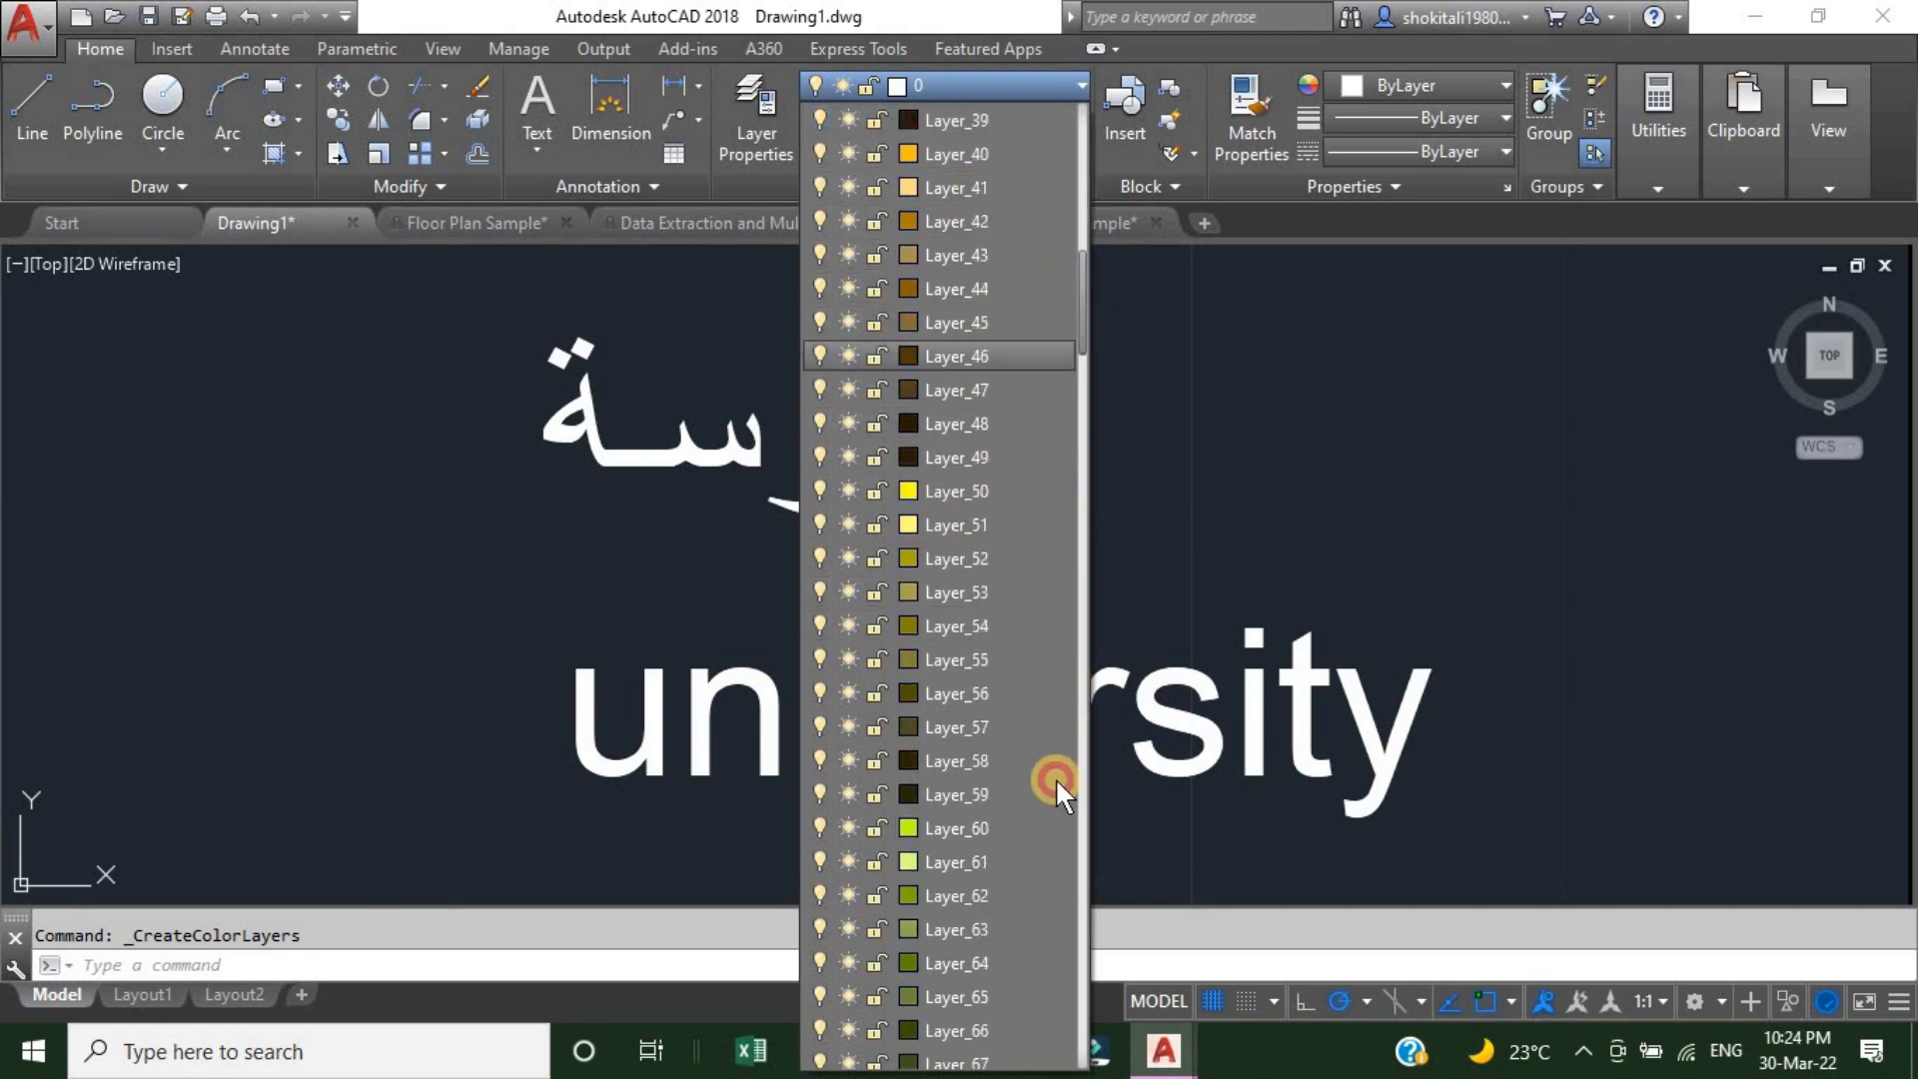
scroll(1051, 997, "down", 20)
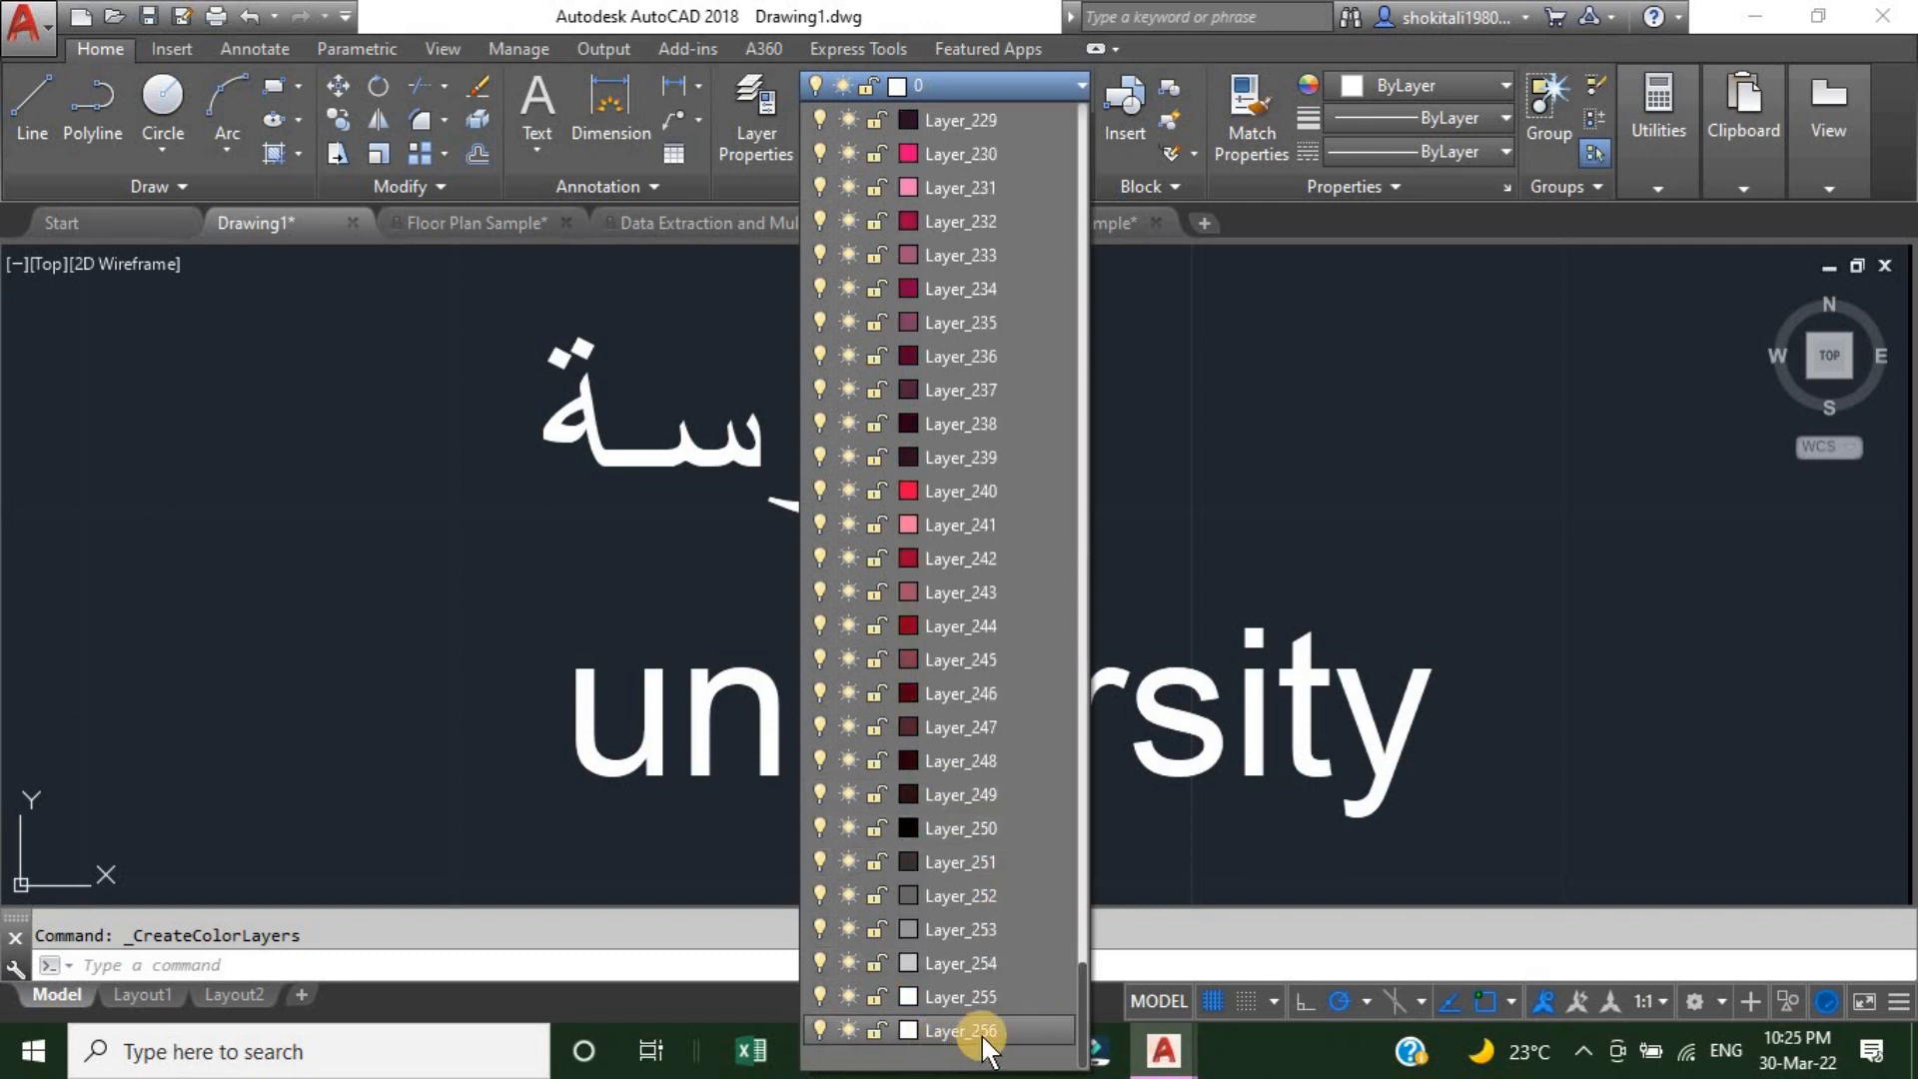
left_click(1159, 497)
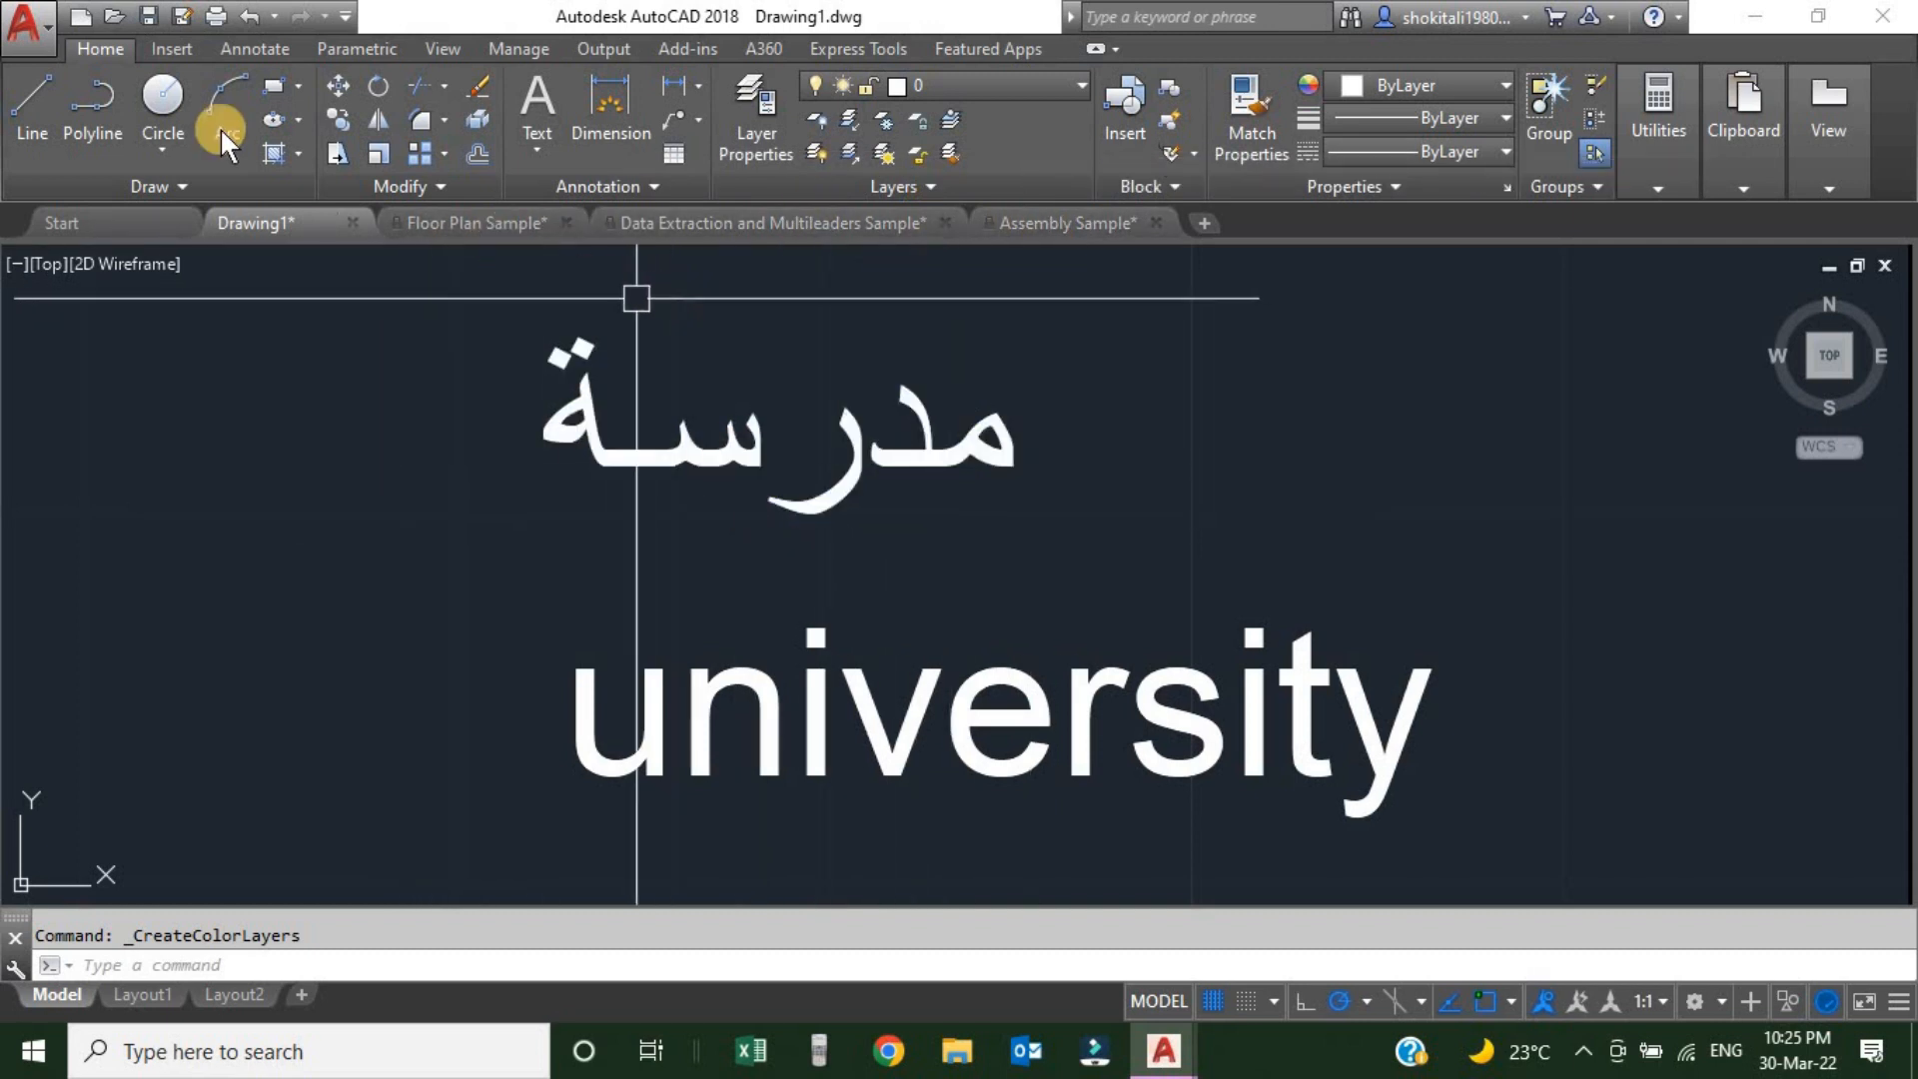
- Run the AutoQuit add-in with the Yes option to save and close all open drawings
left_click(689, 50)
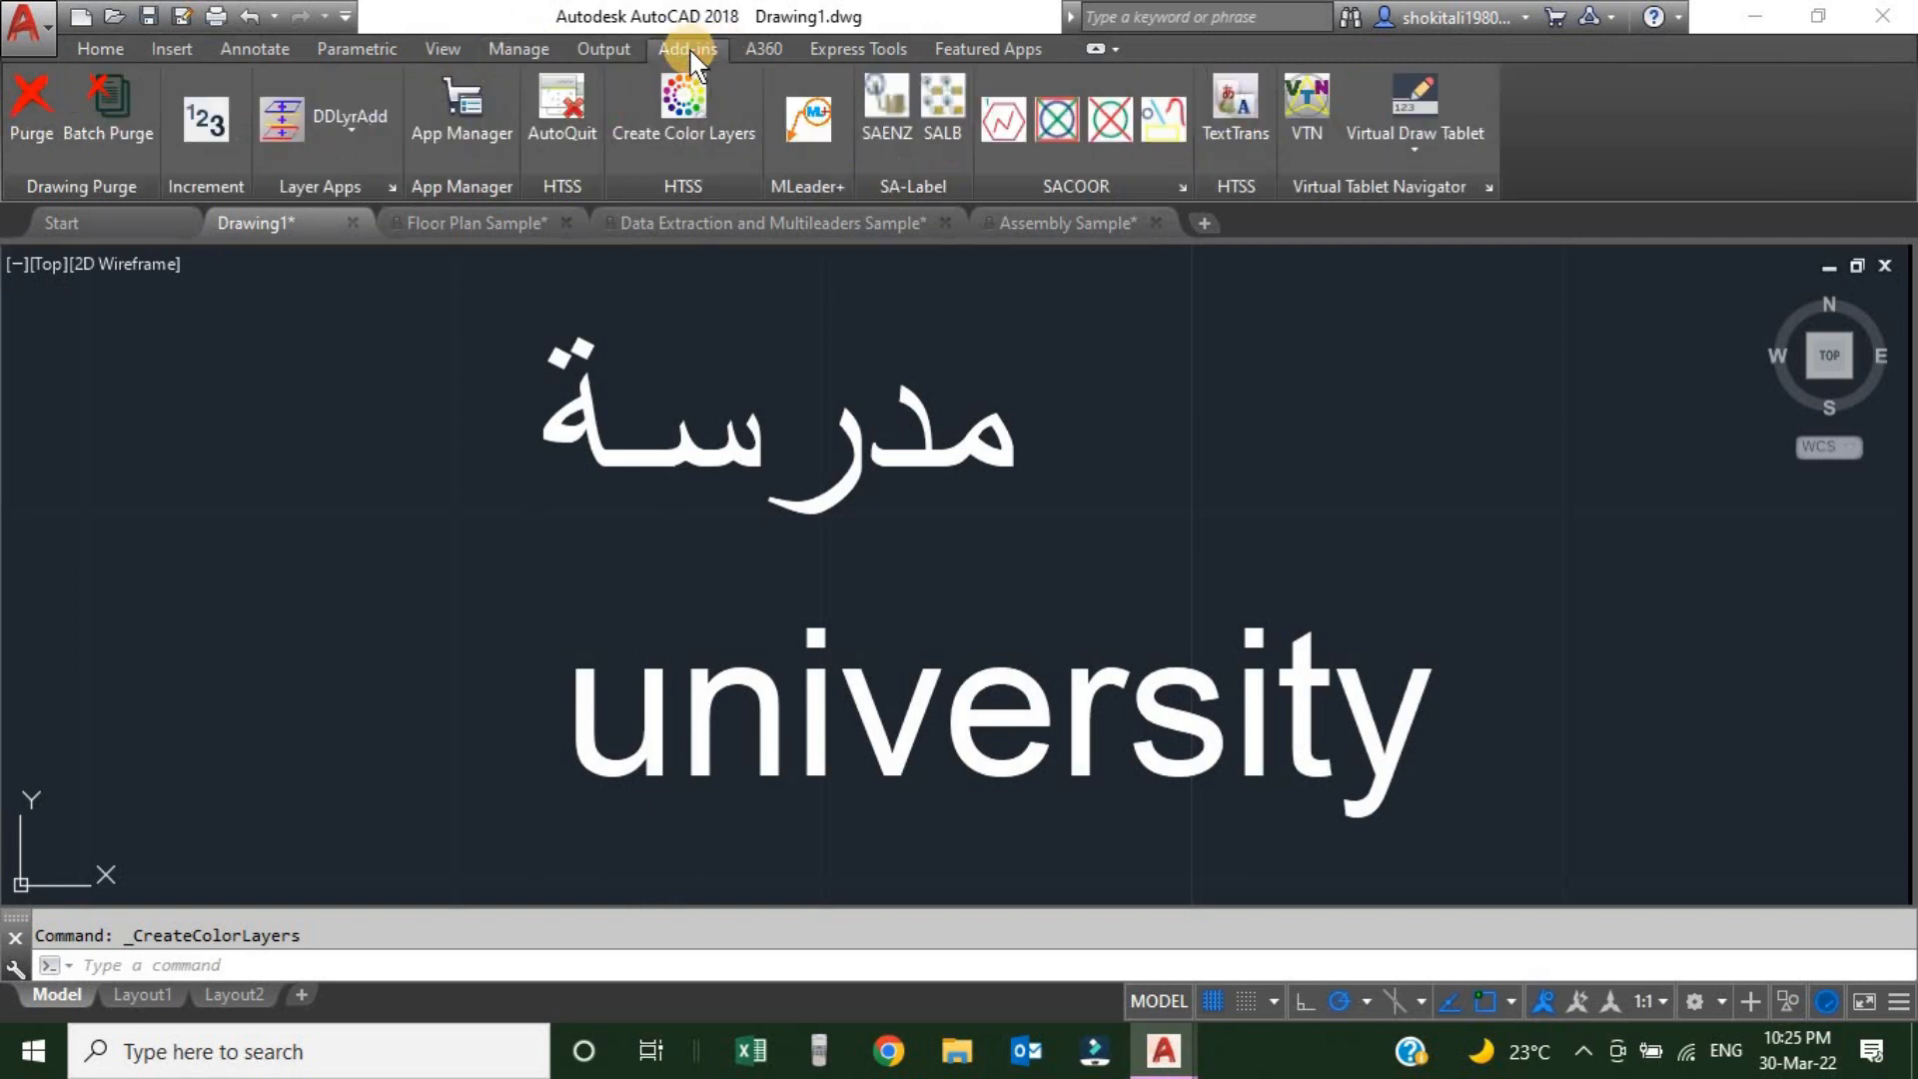
left_click(564, 104)
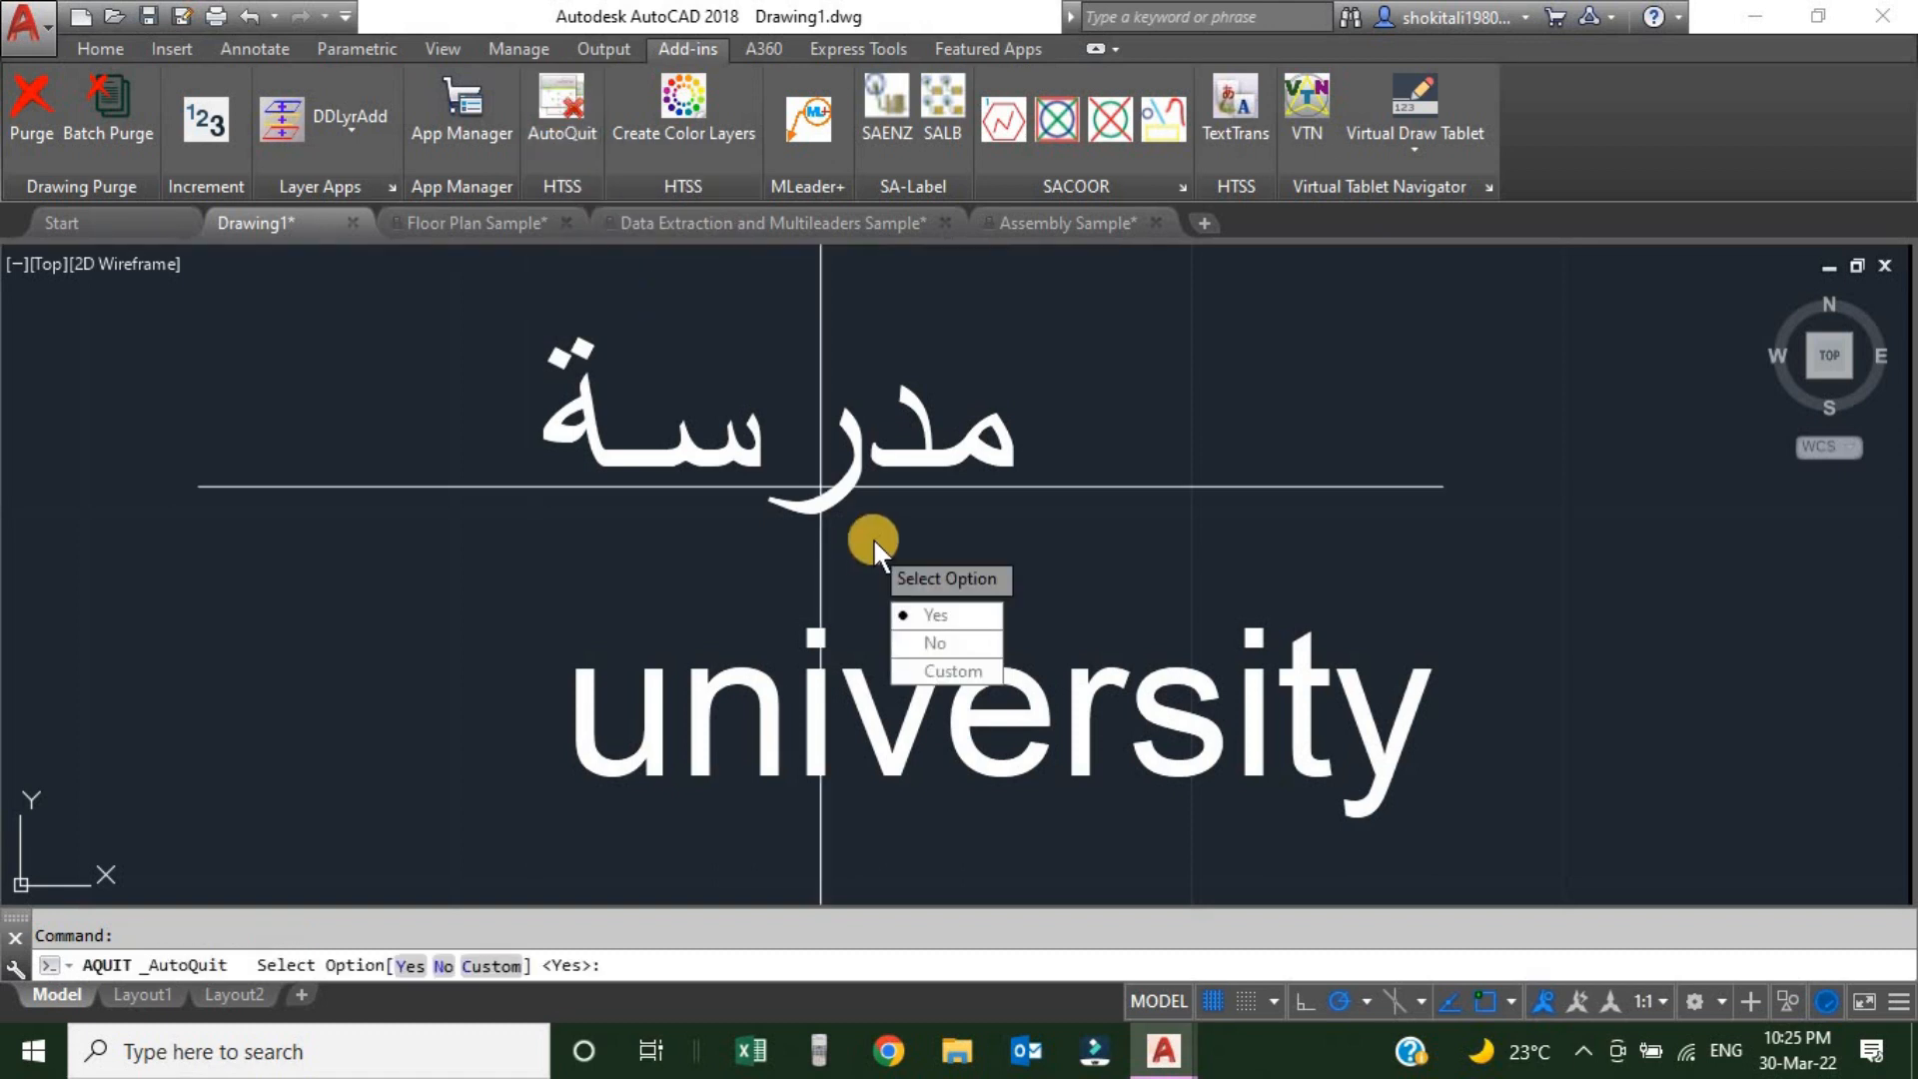
left_click(971, 614)
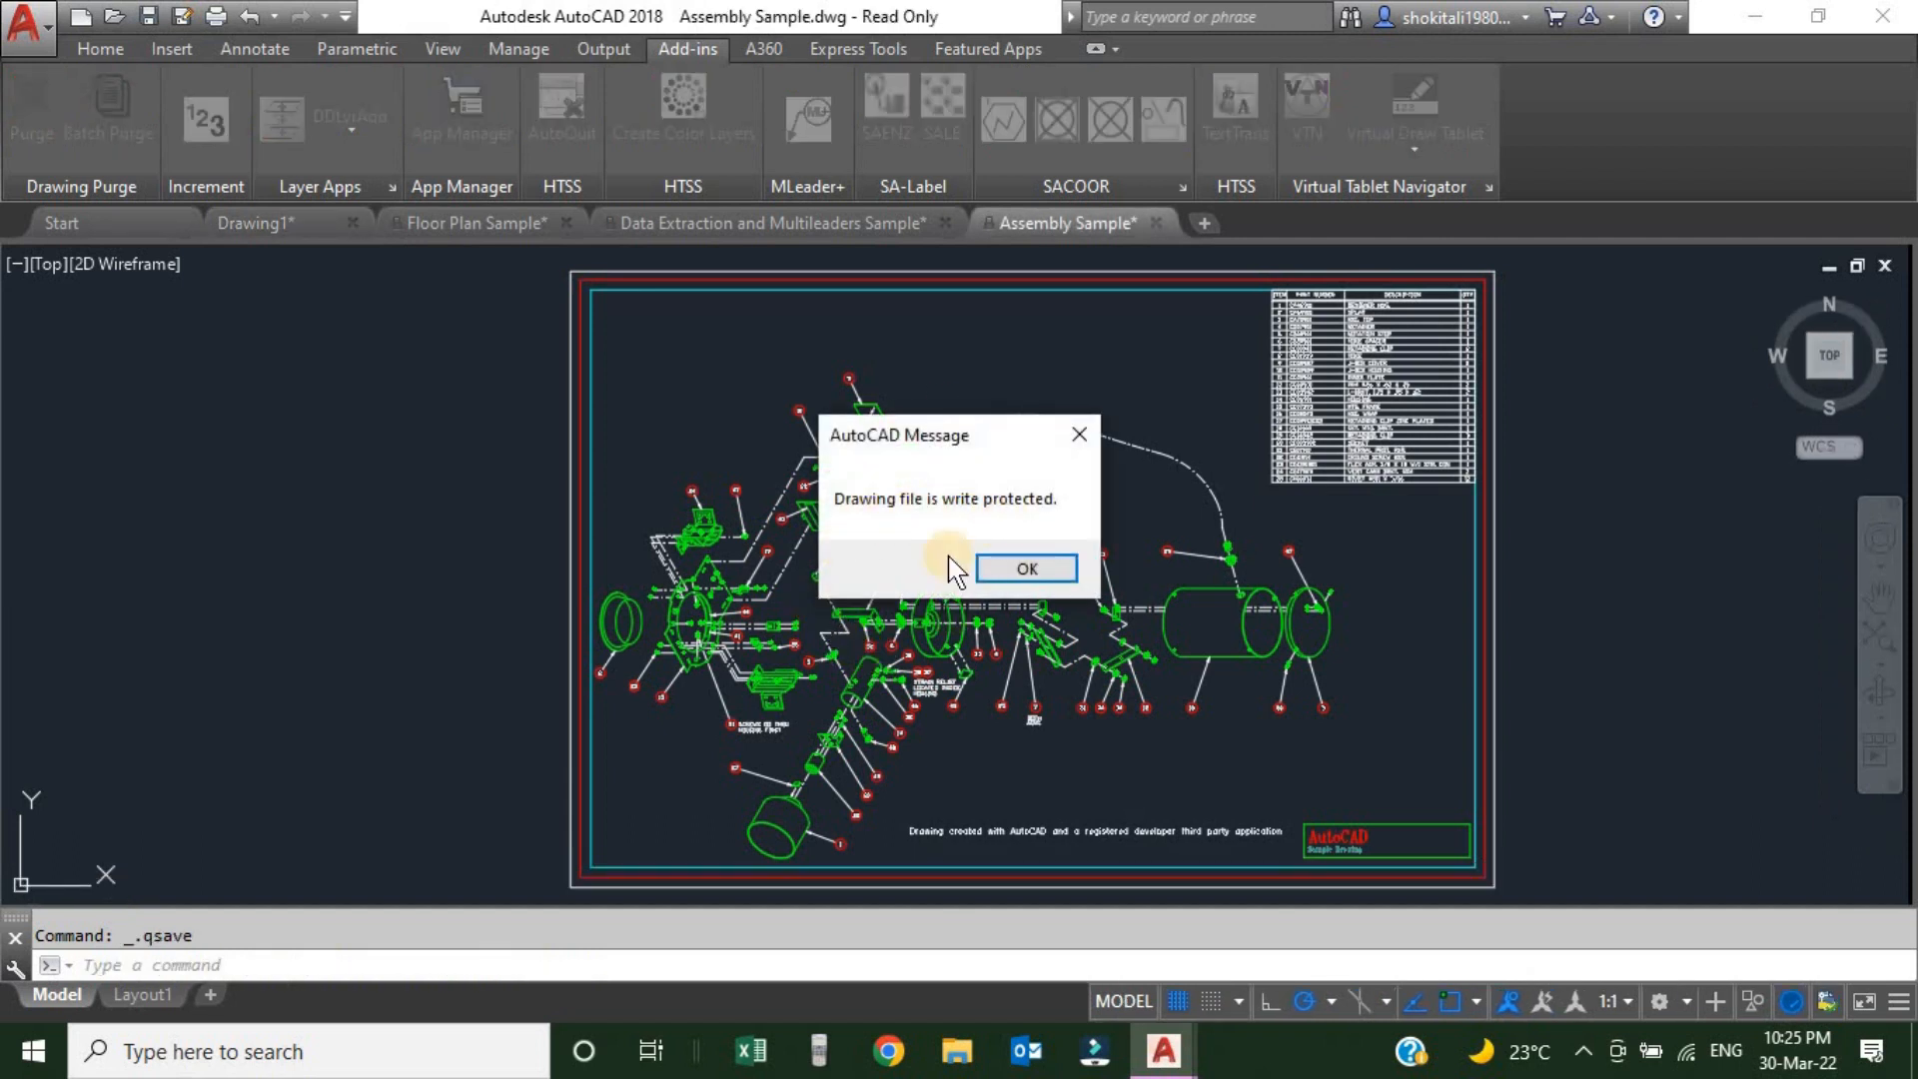
- Acknowledge the write-protection messages and close the read-only Assembly, Data Extraction and Multileaders, and Floor Plan samples without saving, completing the AutoCAD exit
left_click(1027, 568)
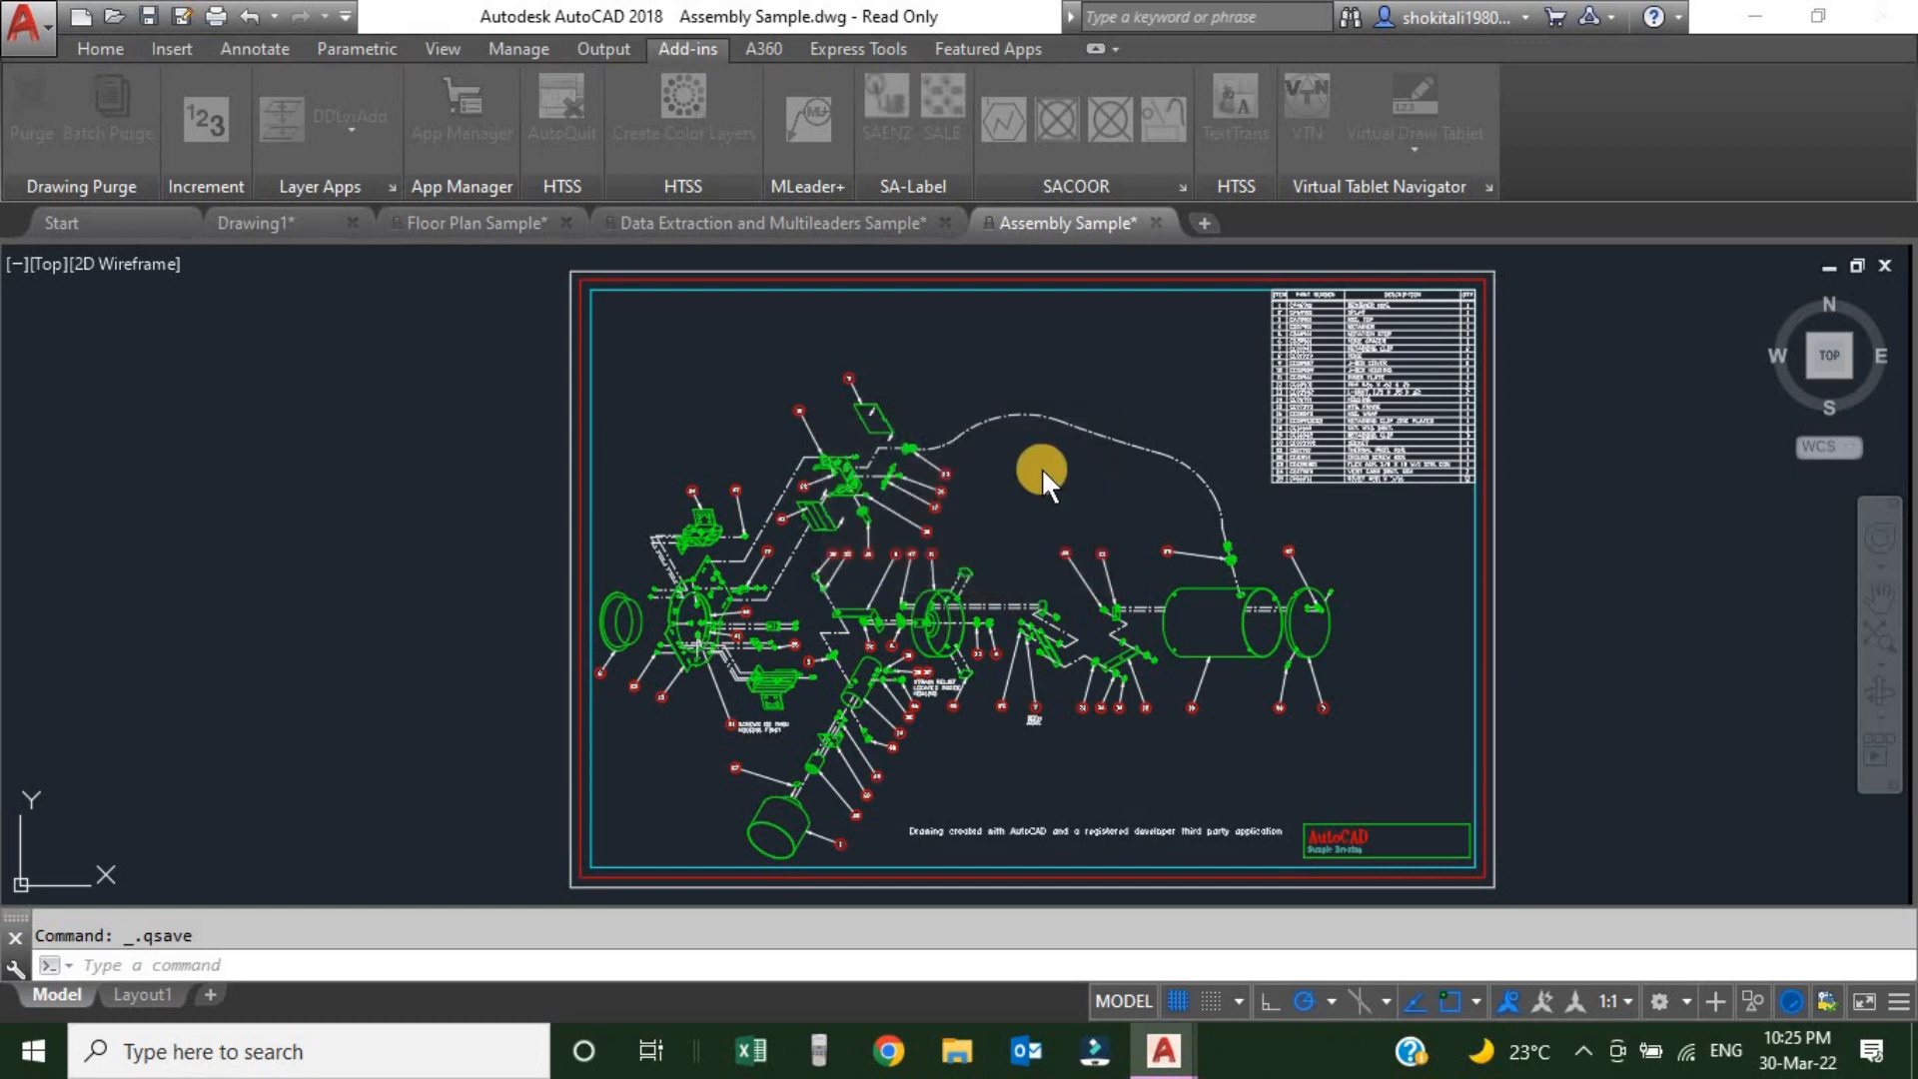
left_click(1027, 581)
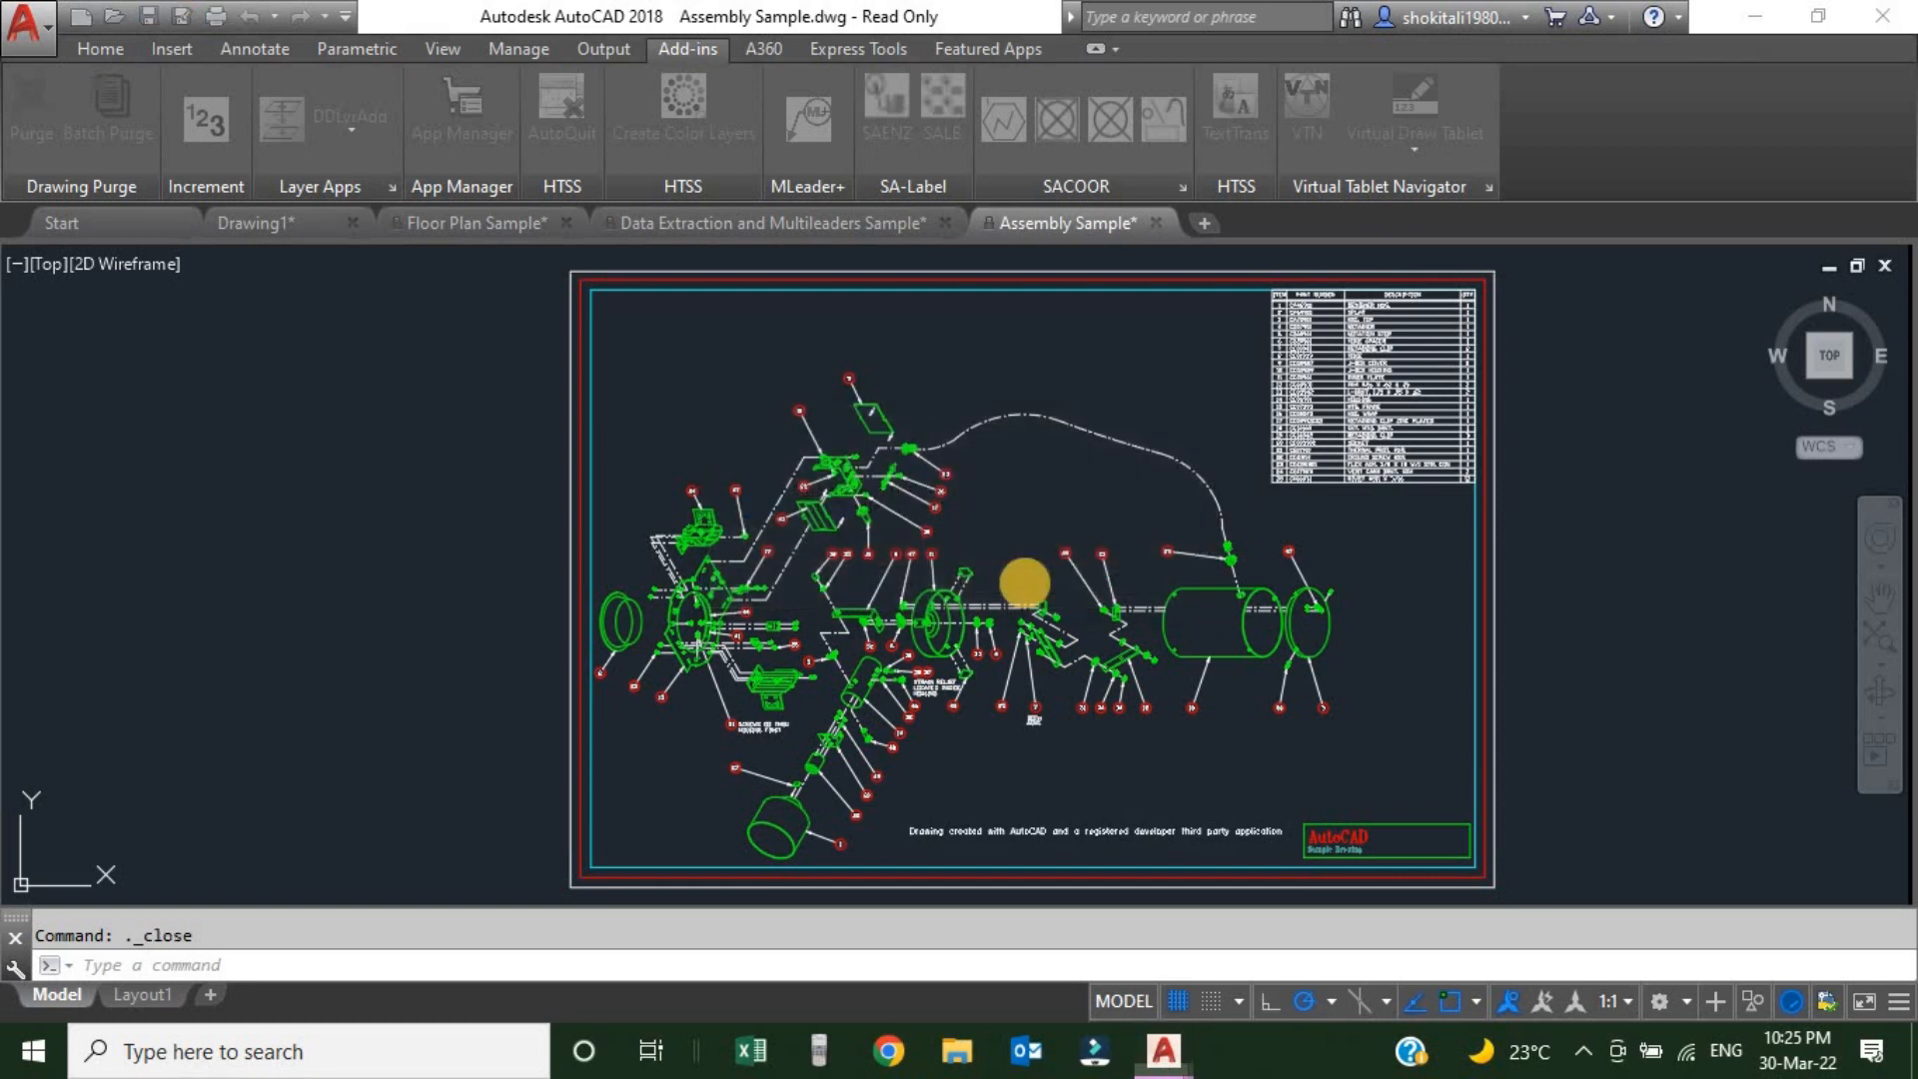
left_click(1003, 558)
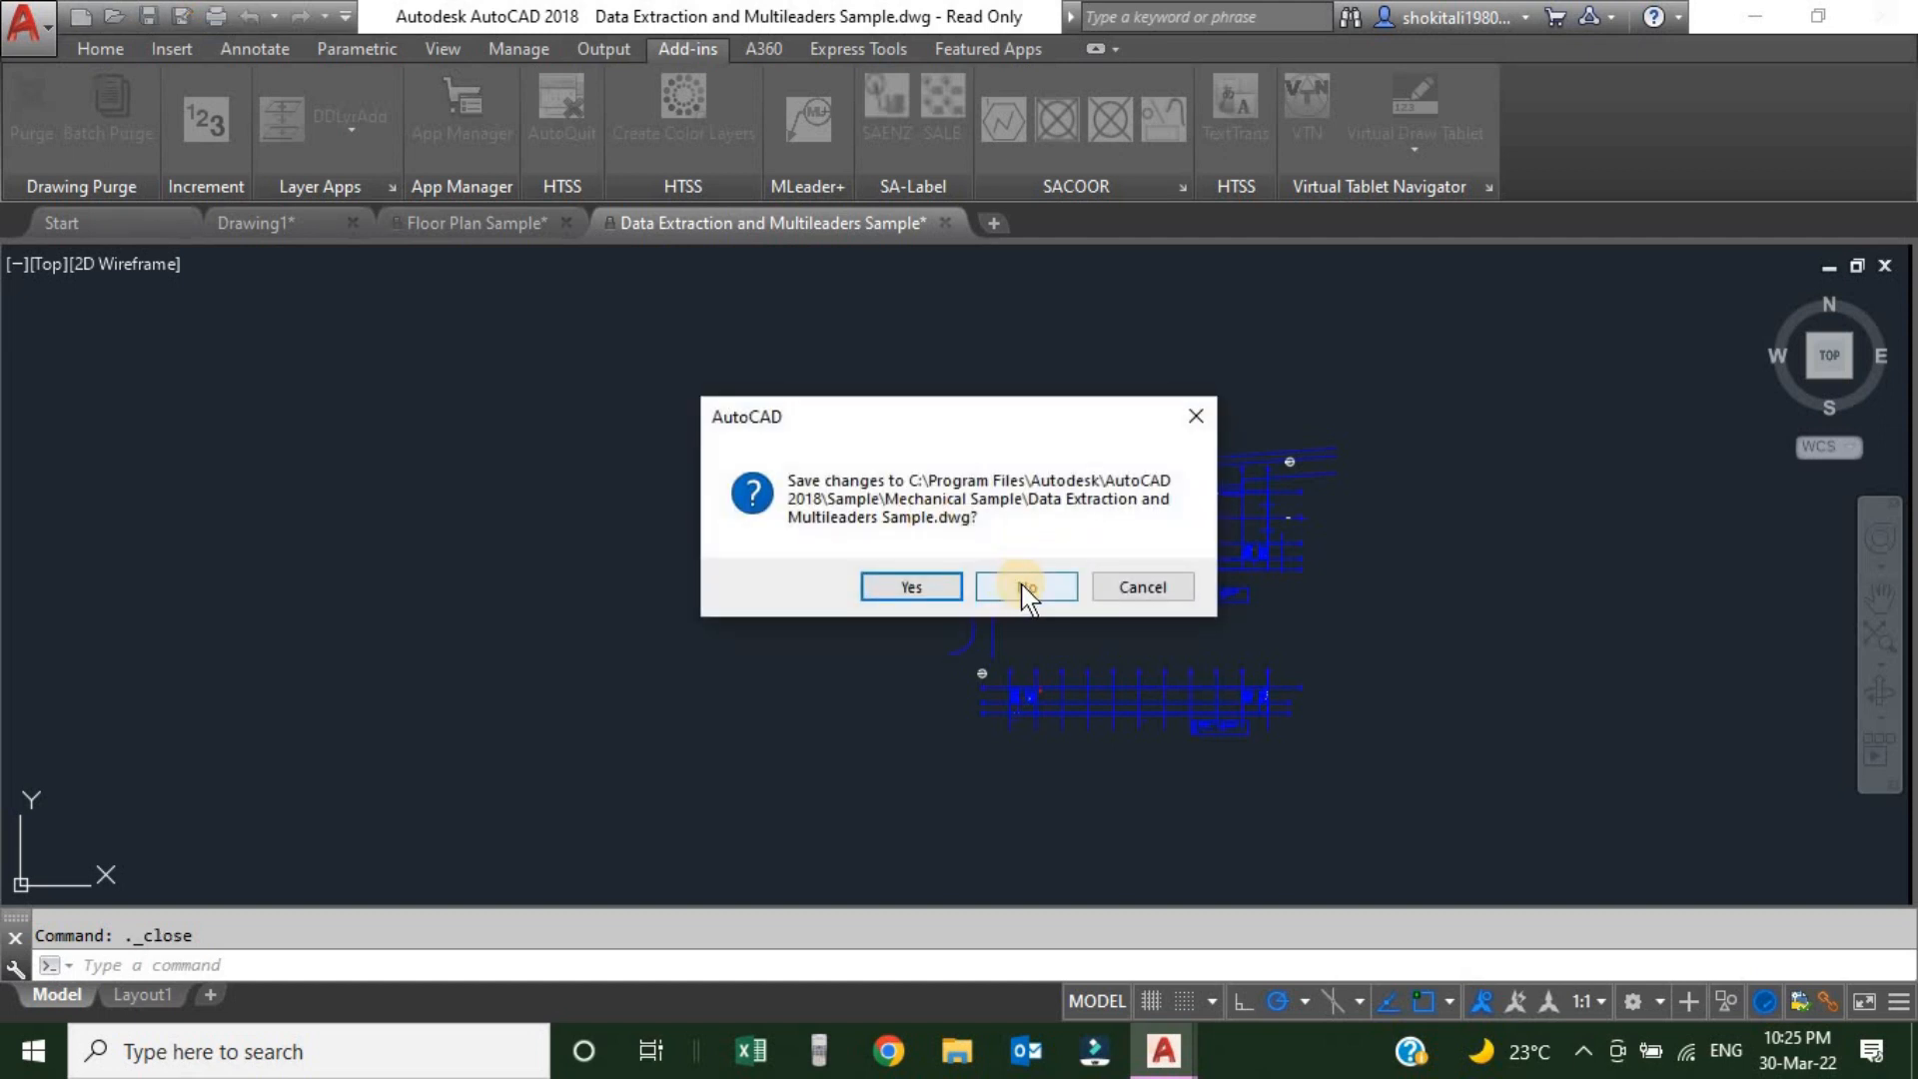
left_click(1025, 587)
left_click(1026, 567)
left_click(1049, 575)
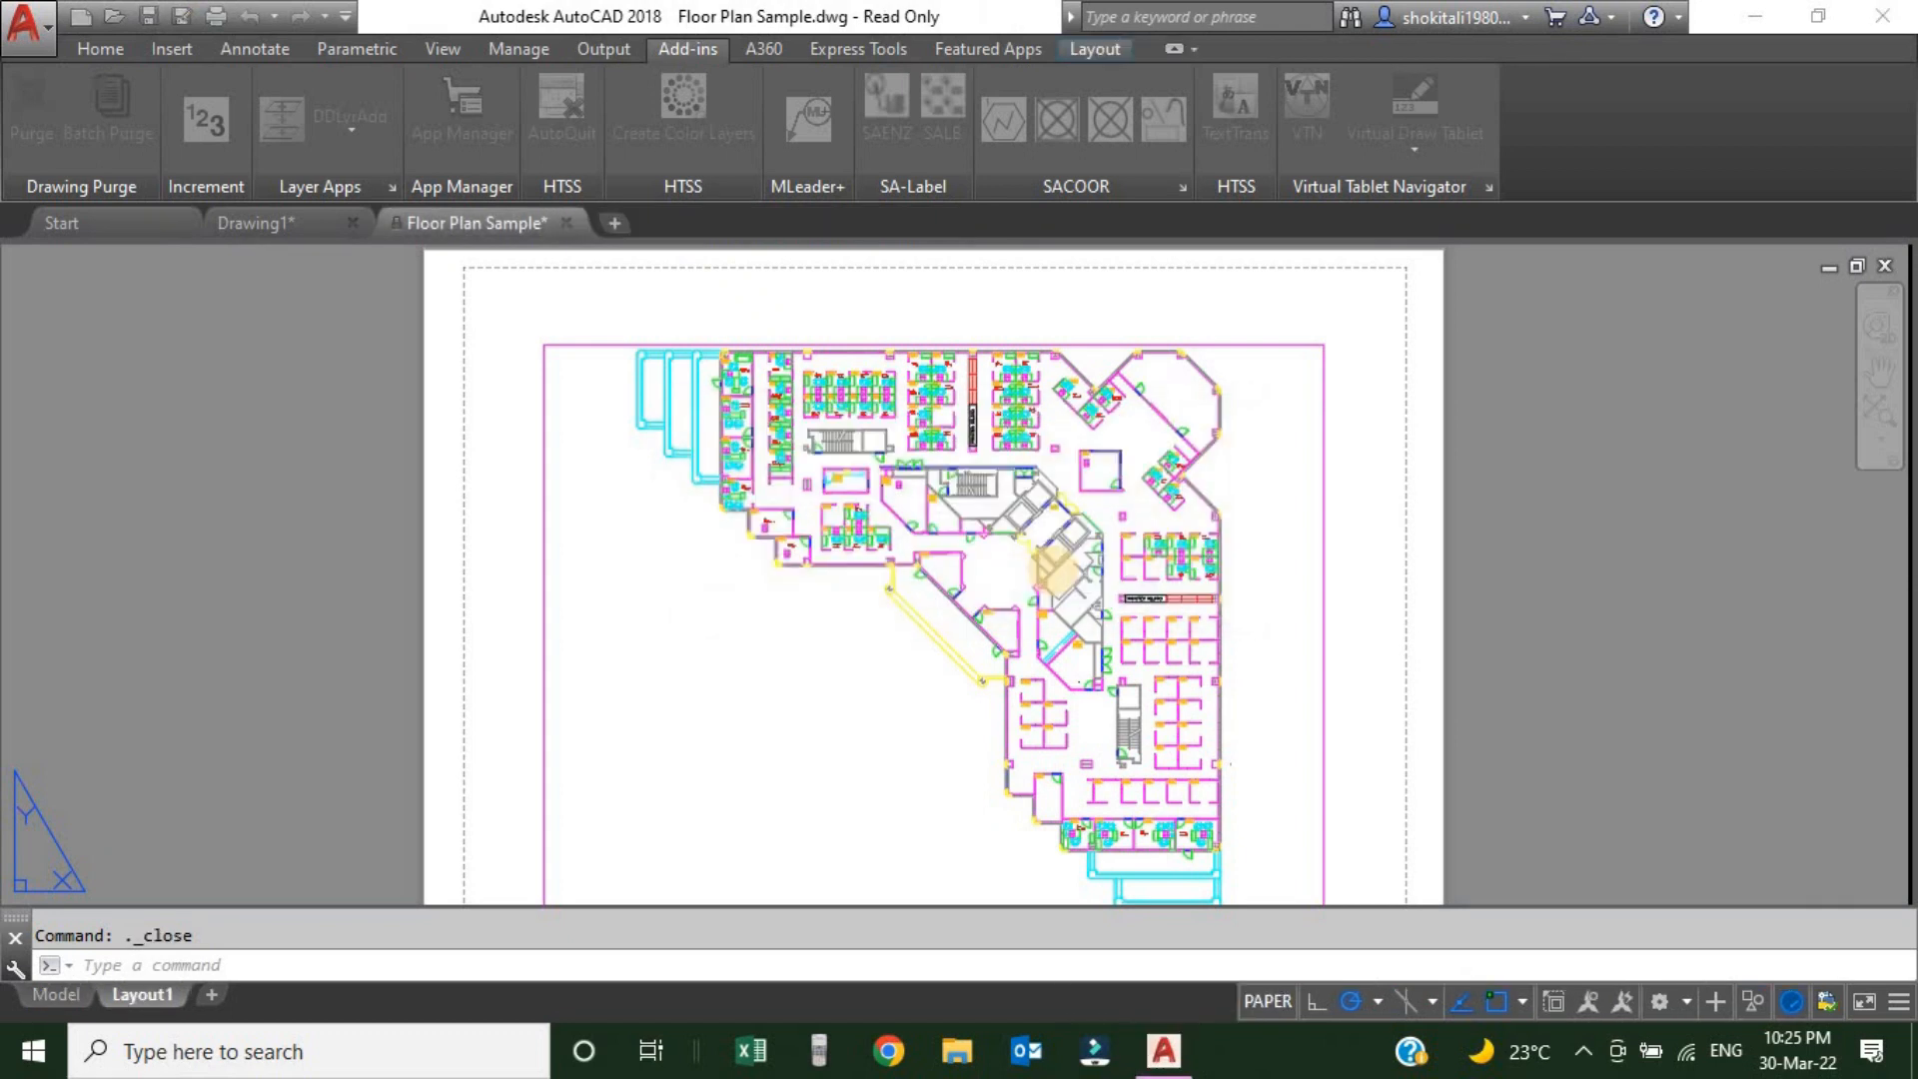
left_click(965, 583)
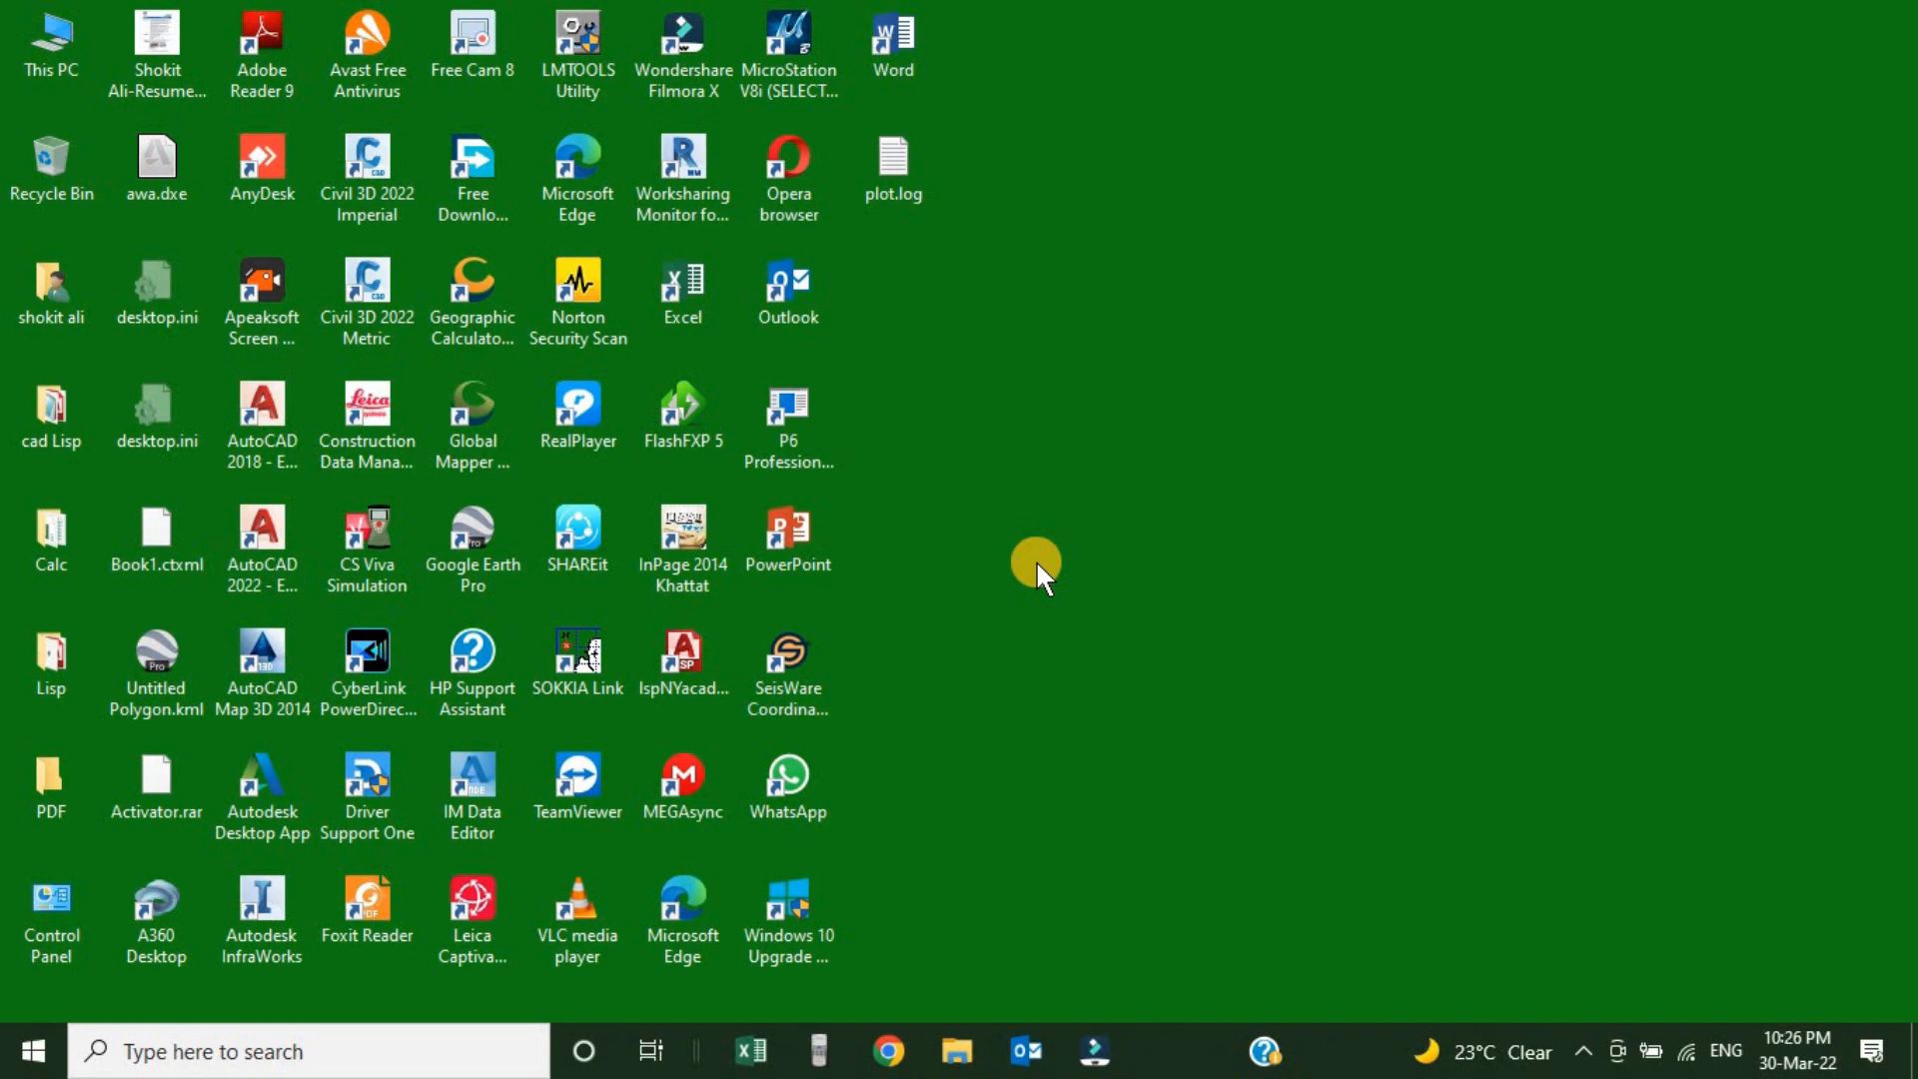
left_click(1034, 561)
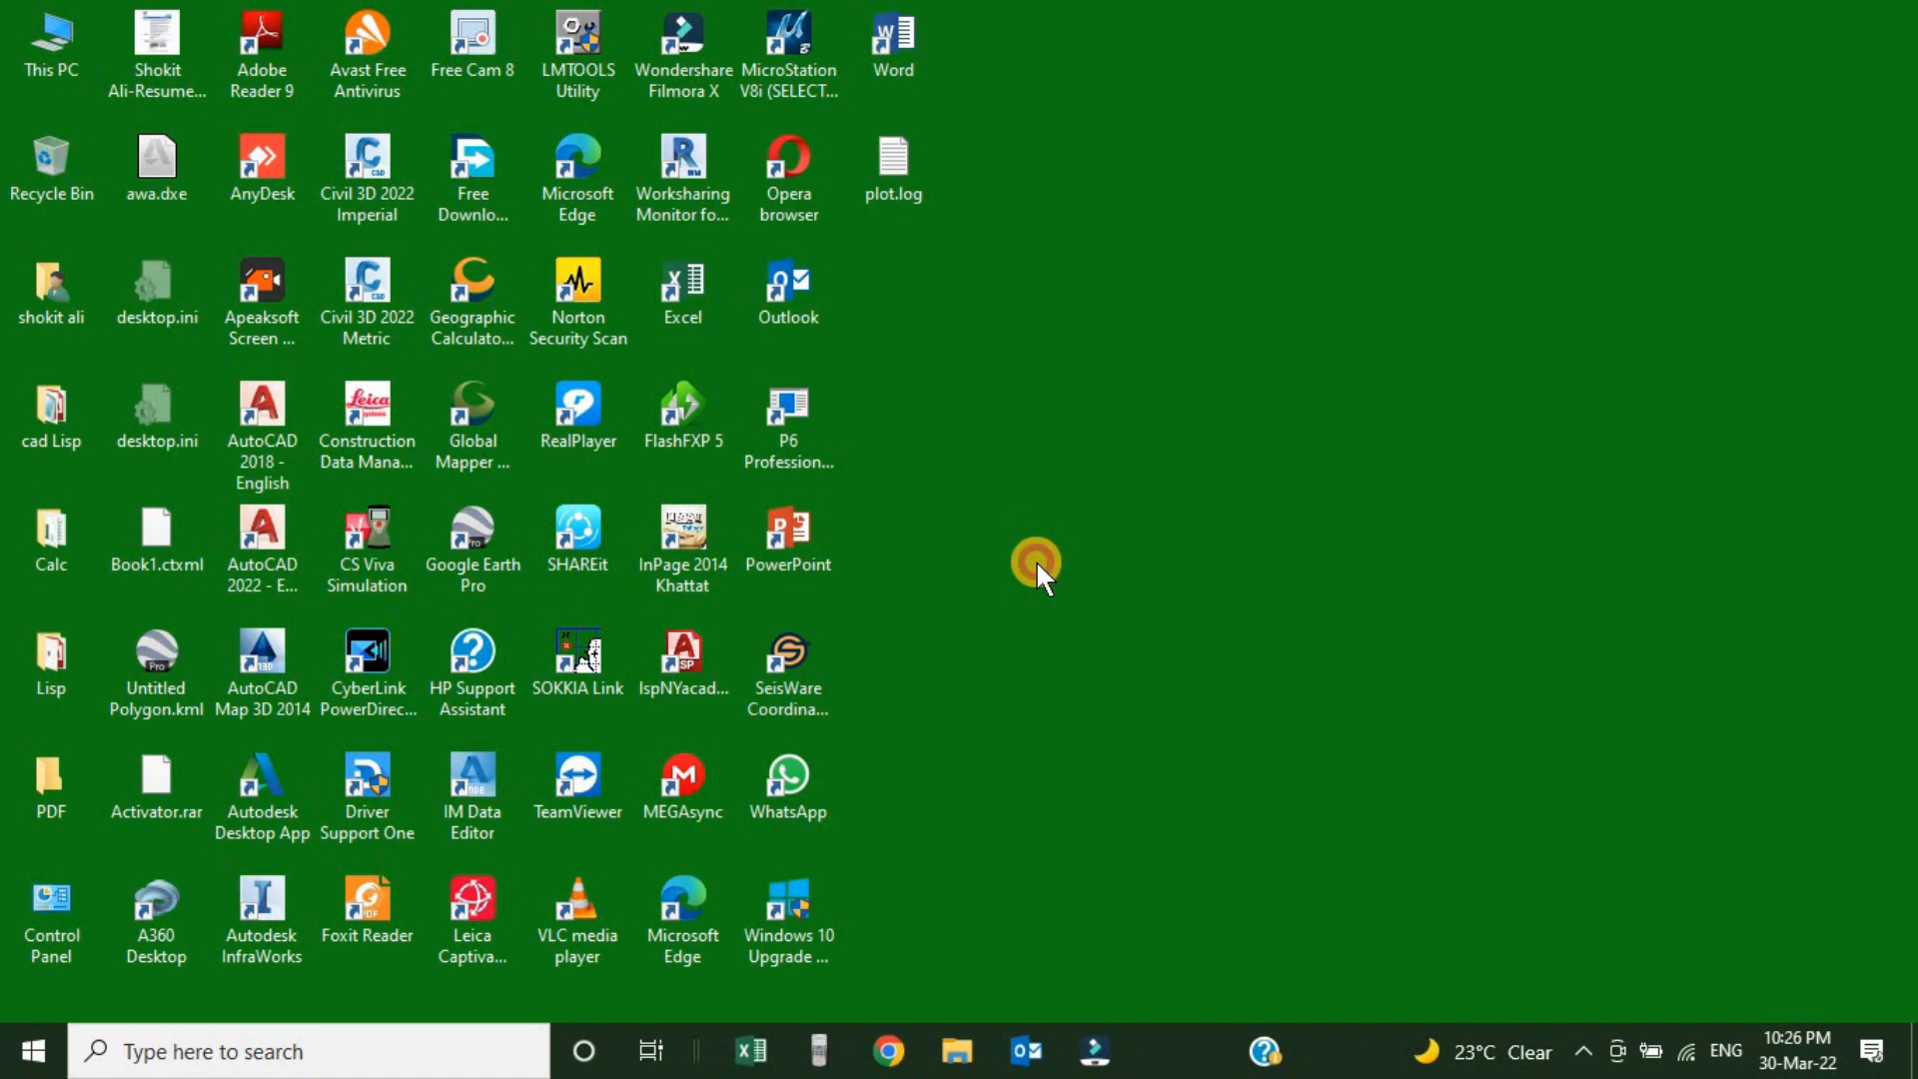